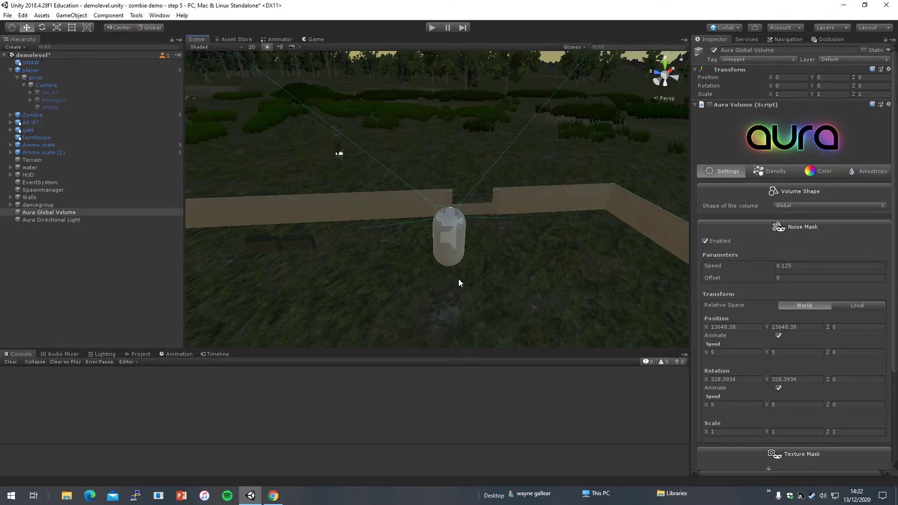
Step: Set the background colour of the player's Camera to dark grey, hex 4F4B4B
right_click_drag(501, 183, 482, 159)
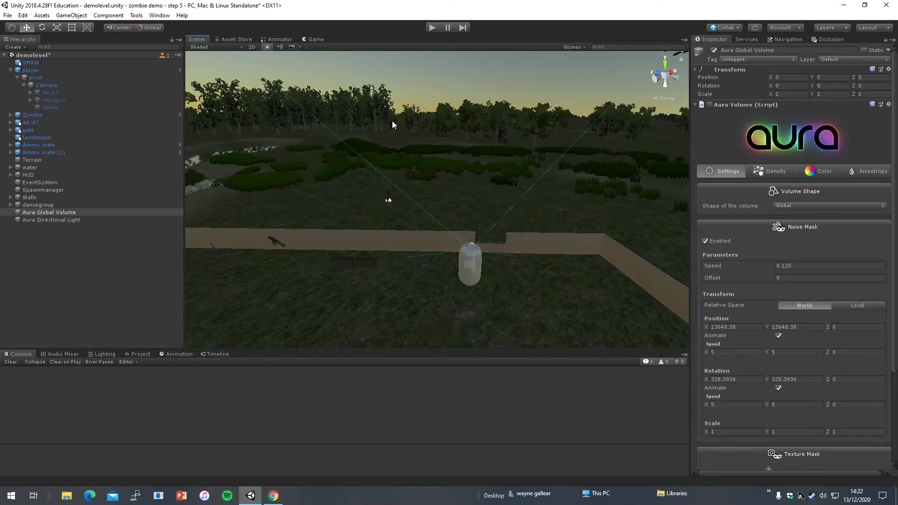
mouse_move(482, 161)
right_mouse_down()
mouse_move(475, 88)
mouse_move(474, 150)
right_mouse_up()
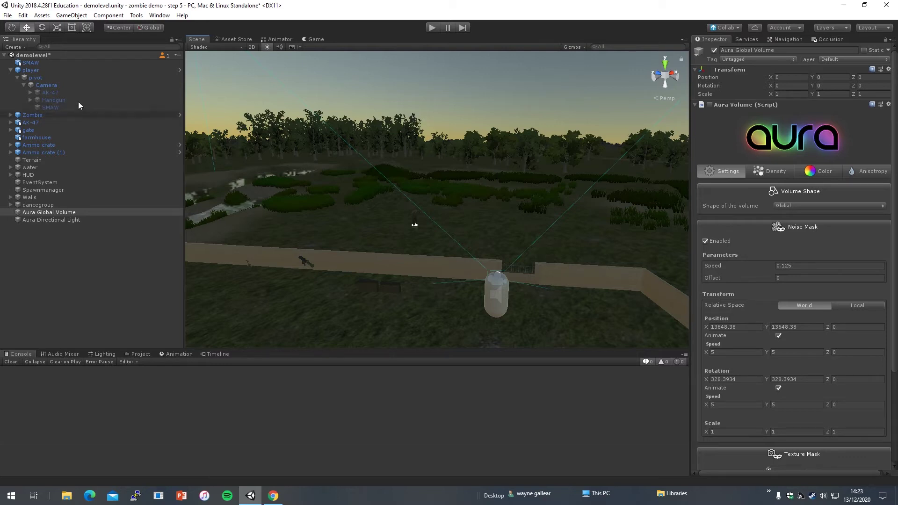
left_click(66, 87)
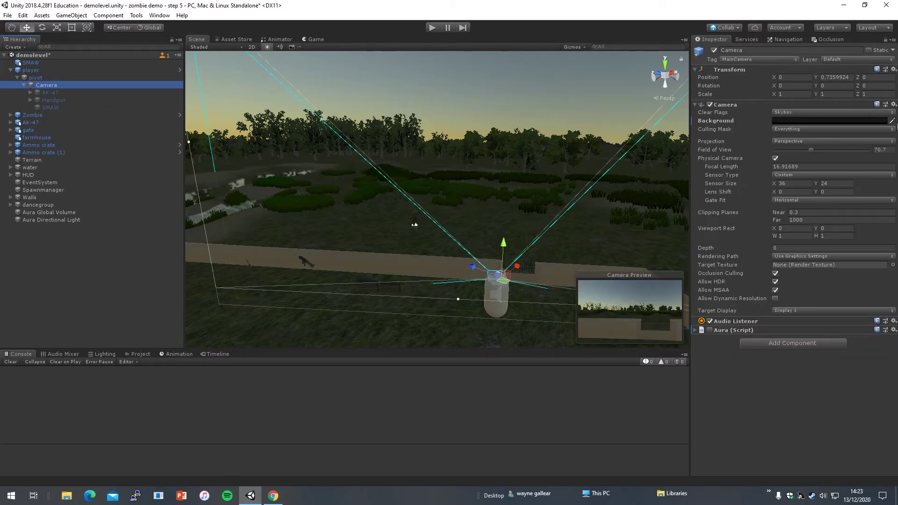
left_click(890, 120)
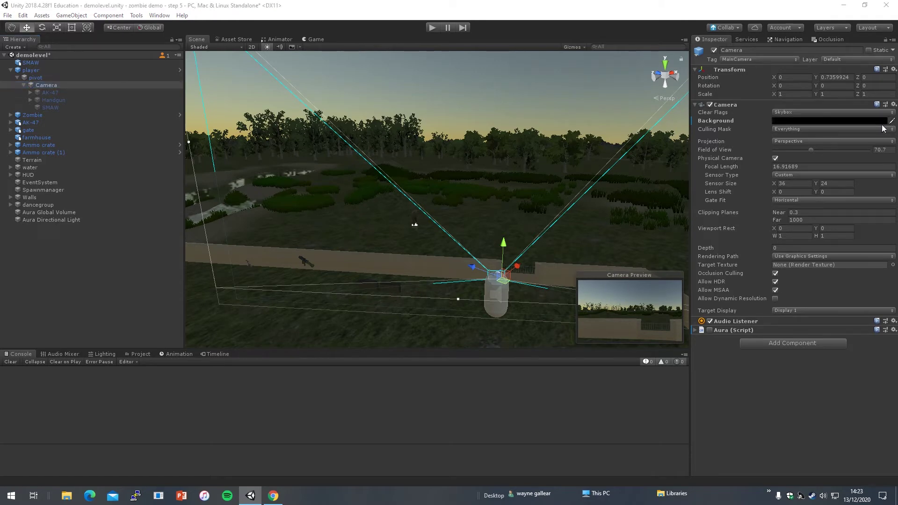
left_click(849, 122)
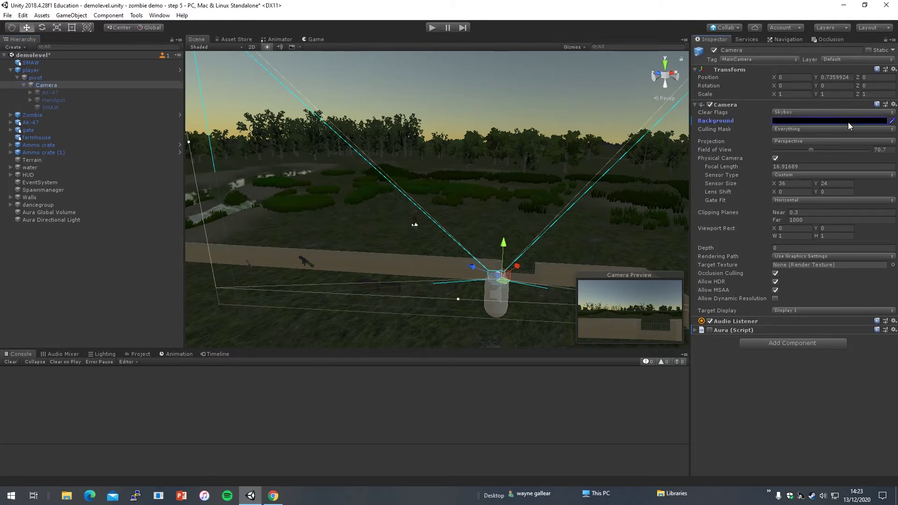
left_click(849, 122)
left_click_drag(35, 118, 36, 102)
left_click(507, 171)
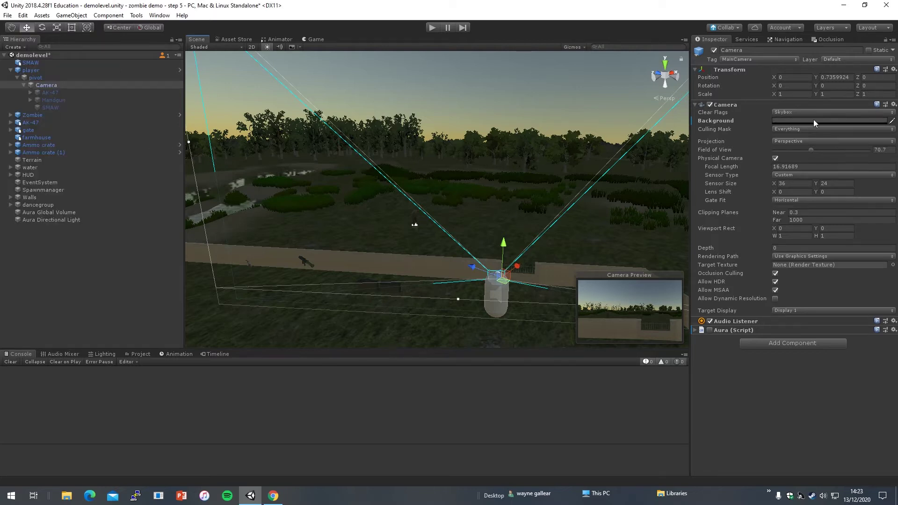
Step: Try Solid Color as the Clear Flags setting of the player's Camera and check its background colour
right_click_drag(474, 178, 448, 470)
key("f")
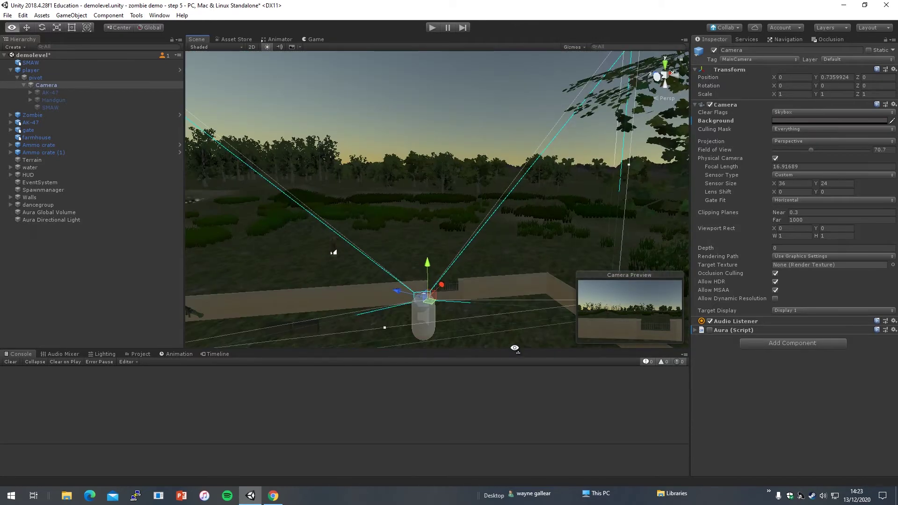
left_click(808, 115)
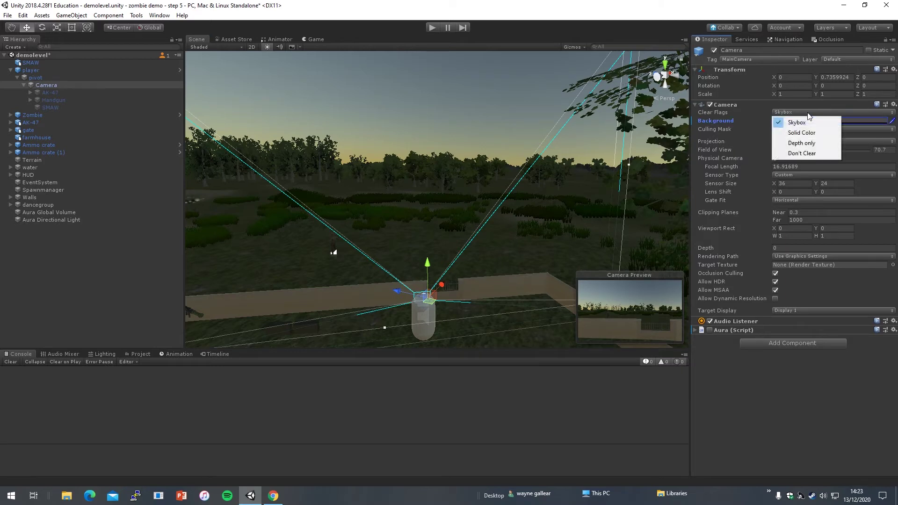
left_click(802, 133)
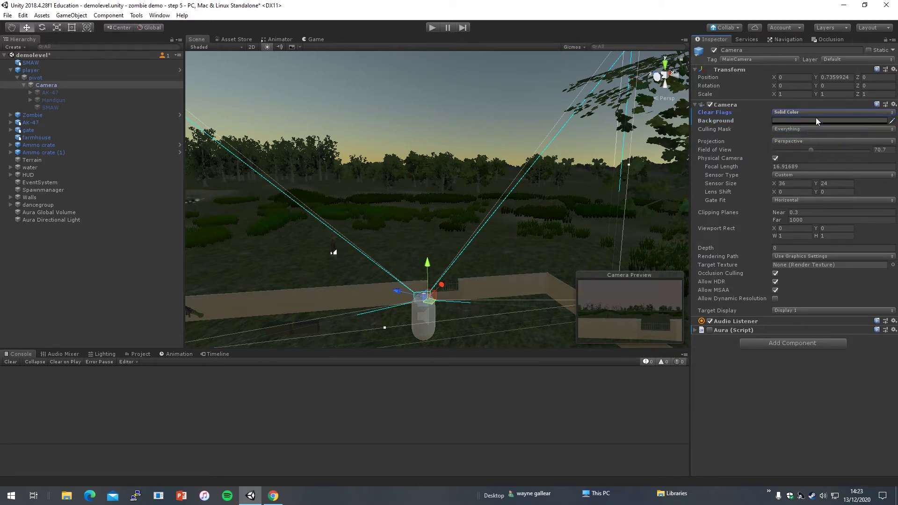
left_click(817, 120)
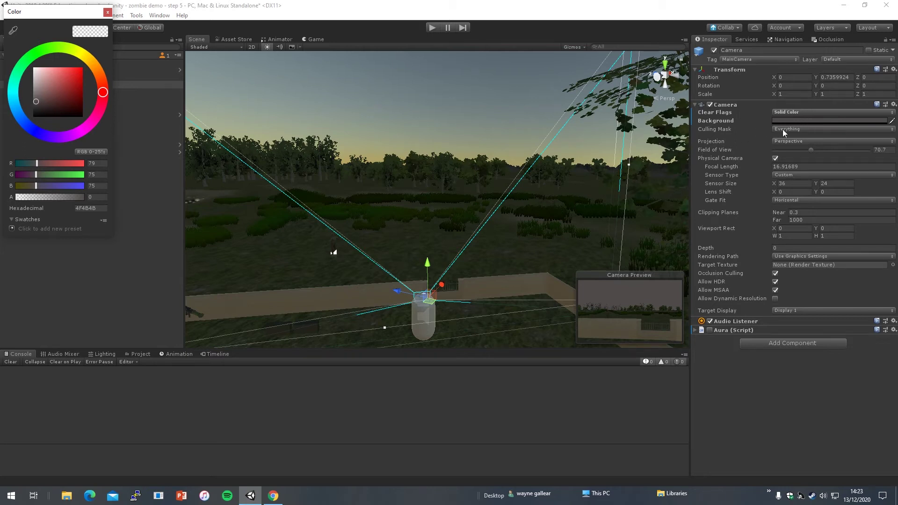
left_click(790, 112)
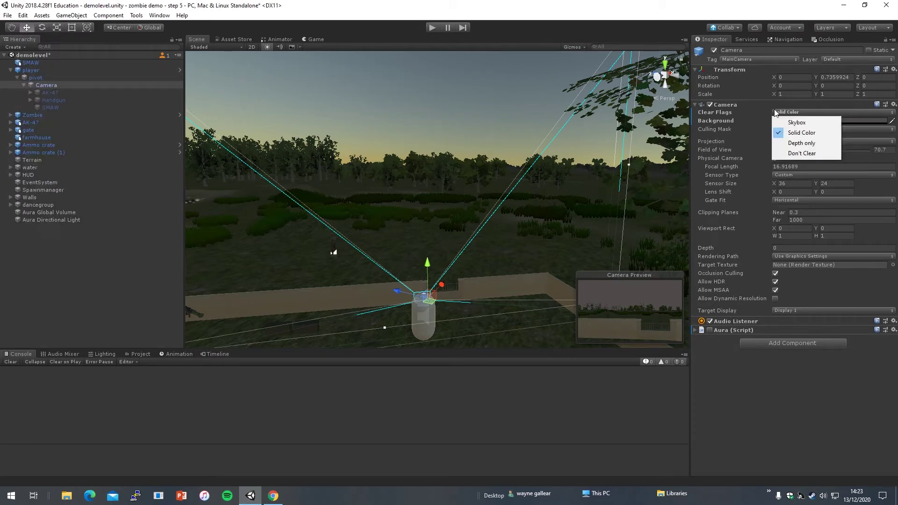
Step: Turn off scene lighting in the Scene view and look over the level
left_click(271, 47)
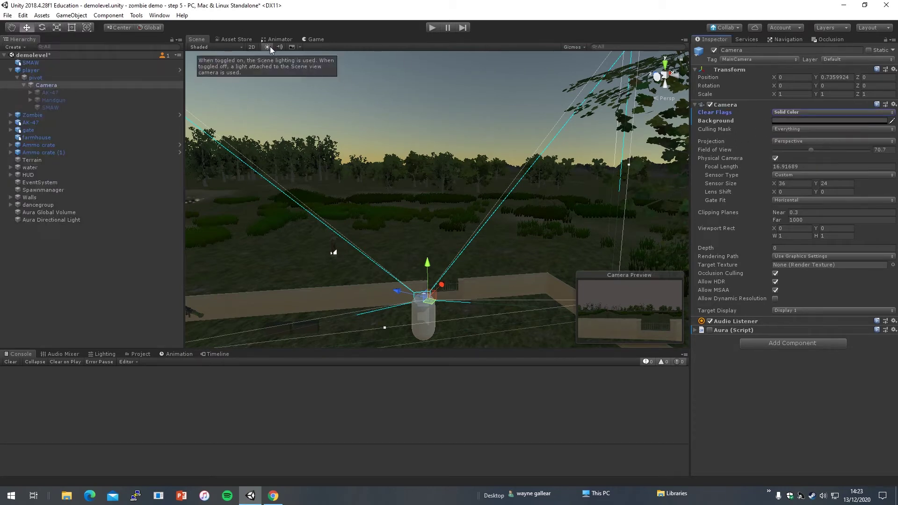
left_click(271, 46)
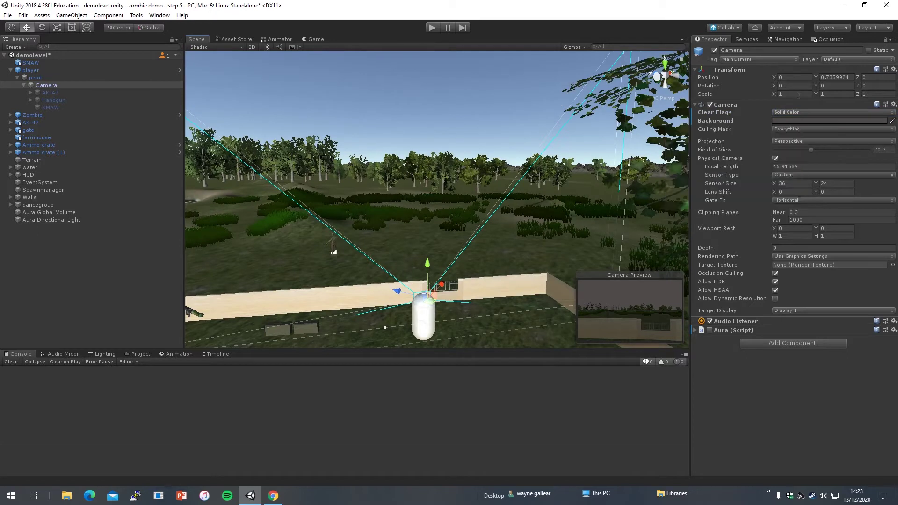
right_click_drag(522, 188, 510, 219)
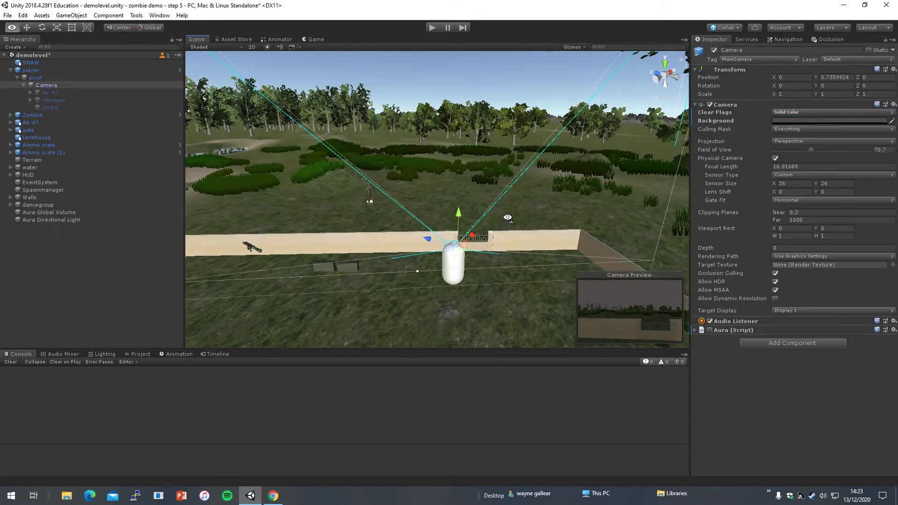
Step: Set the Camera's Clear Flags back to Skybox and turn scene lighting on again in the Scene view
left_click(805, 113)
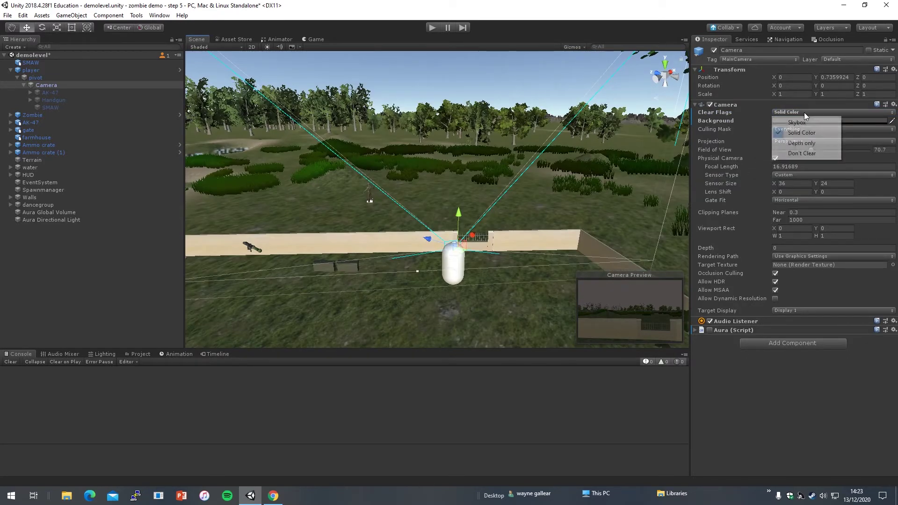
left_click(797, 122)
right_click_drag(470, 190, 304, 52)
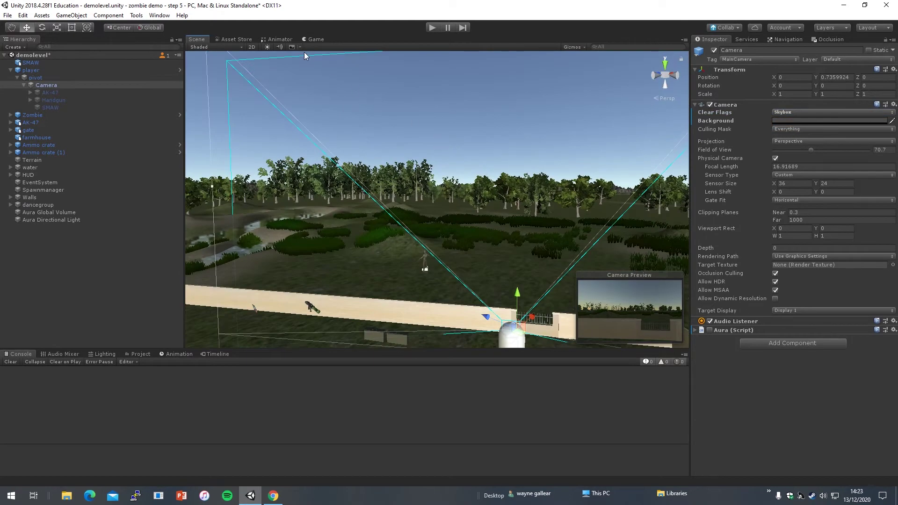
left_click(269, 47)
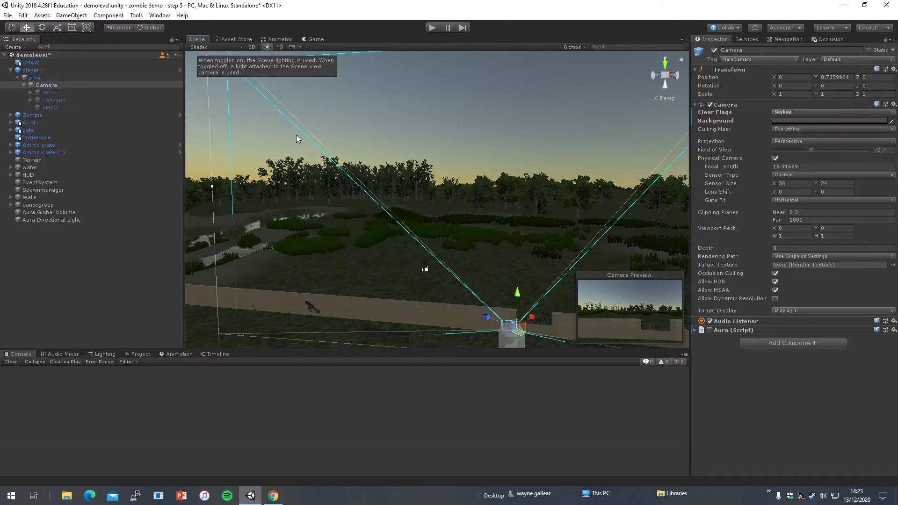
Step: Open the Lighting Settings for the level
left_click(159, 15)
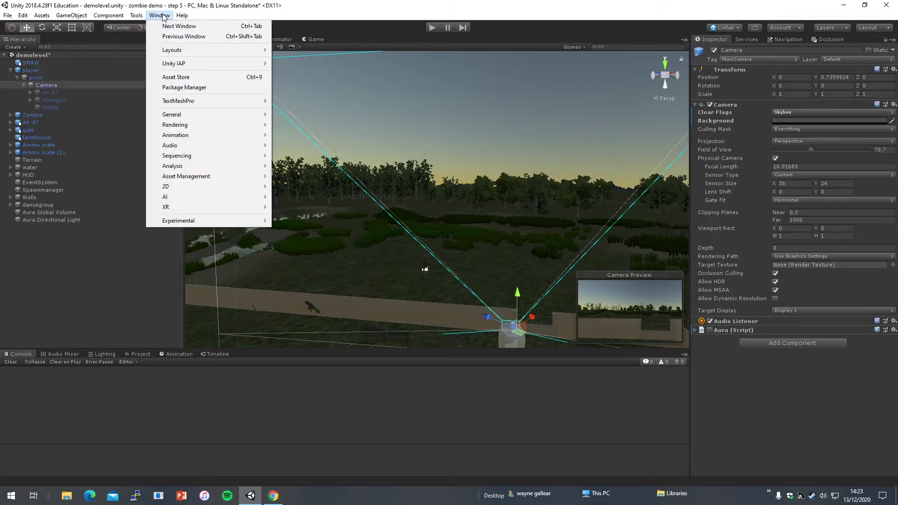
mouse_move(196, 128)
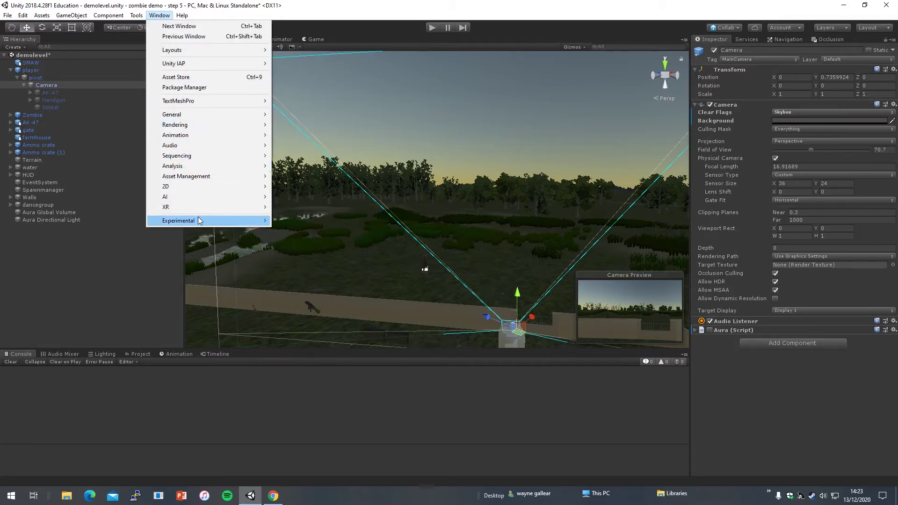
mouse_move(198, 218)
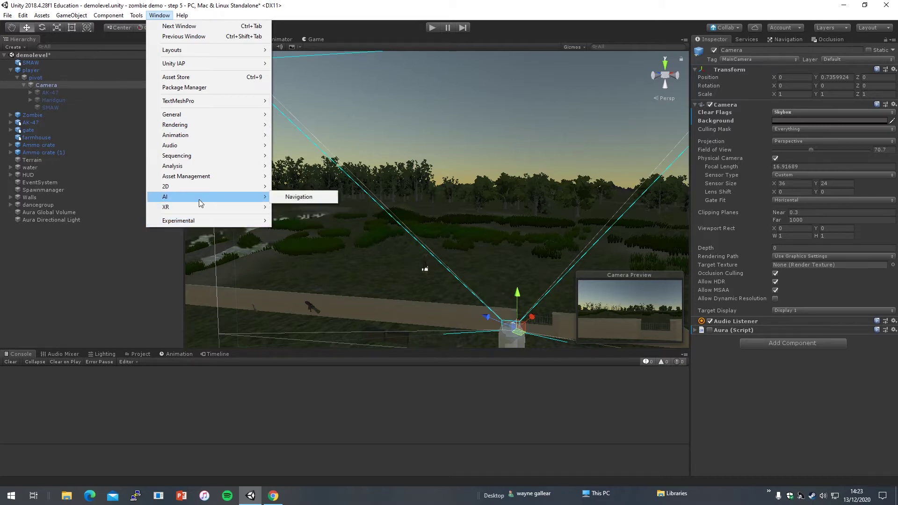
mouse_move(200, 165)
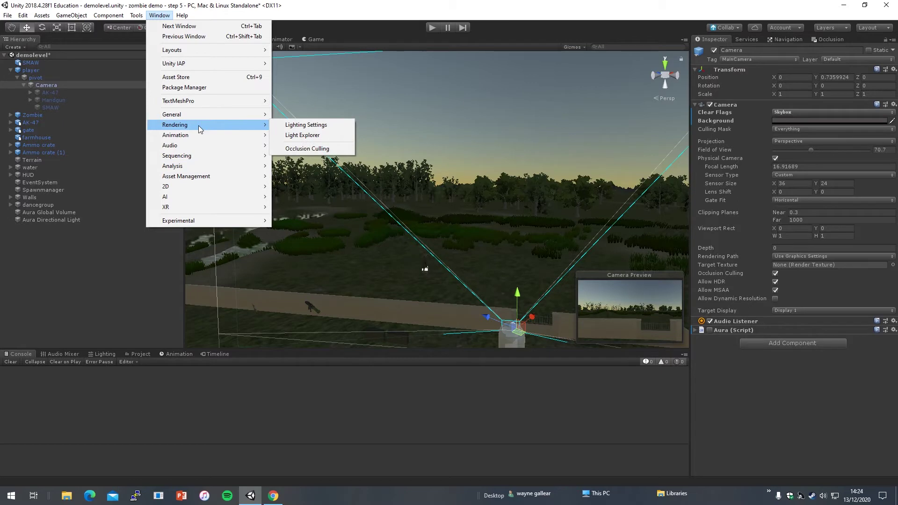
left_click(301, 126)
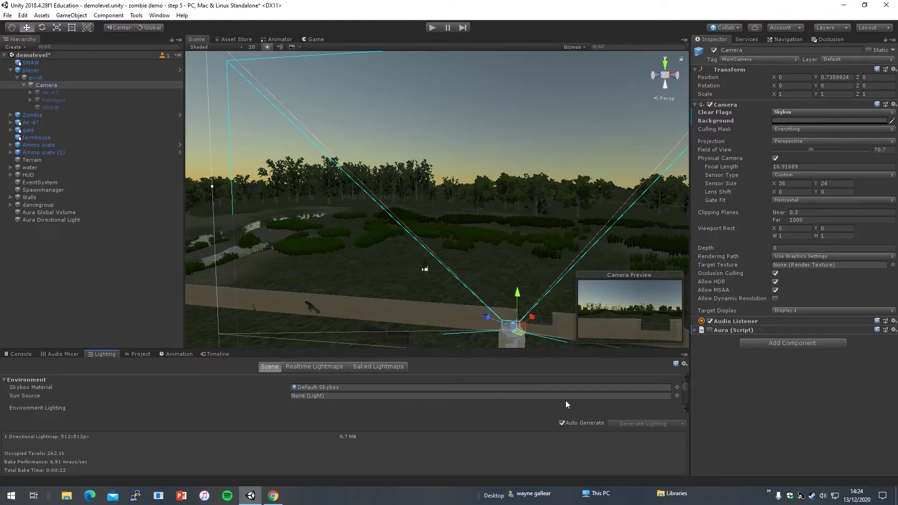
Step: Browse the materials available for the scene's skybox and search them for "sk", leaving the picker without choosing a new one
left_click(677, 387)
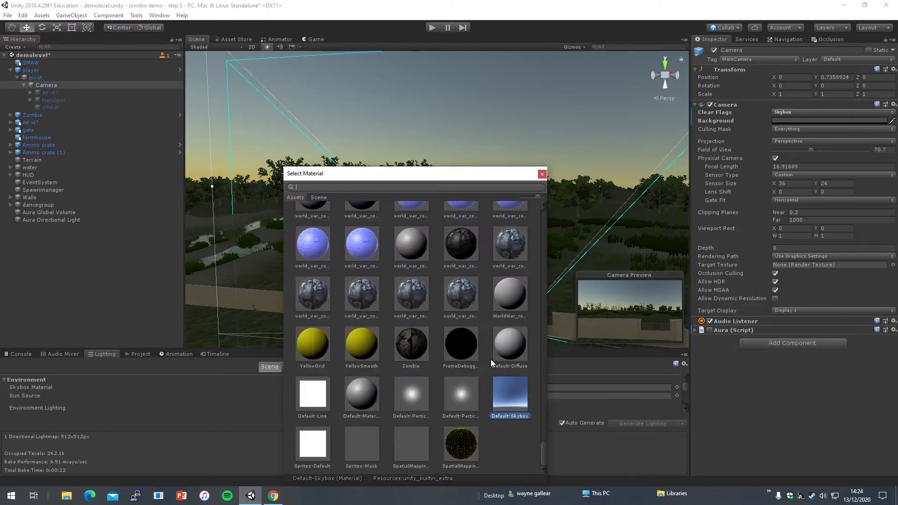
scroll(491, 359, "down", 10)
scroll(493, 363, "up", 5)
left_click_drag(542, 438, 537, 226)
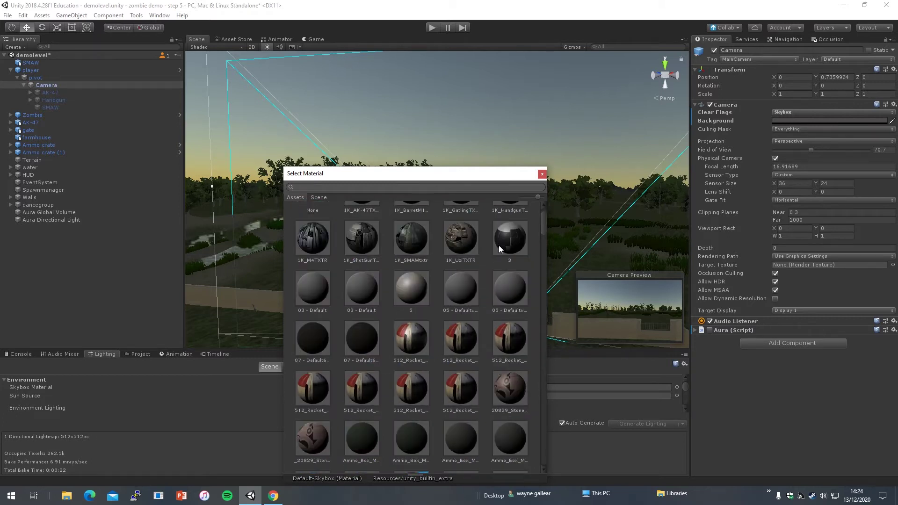
left_click_drag(543, 225, 544, 380)
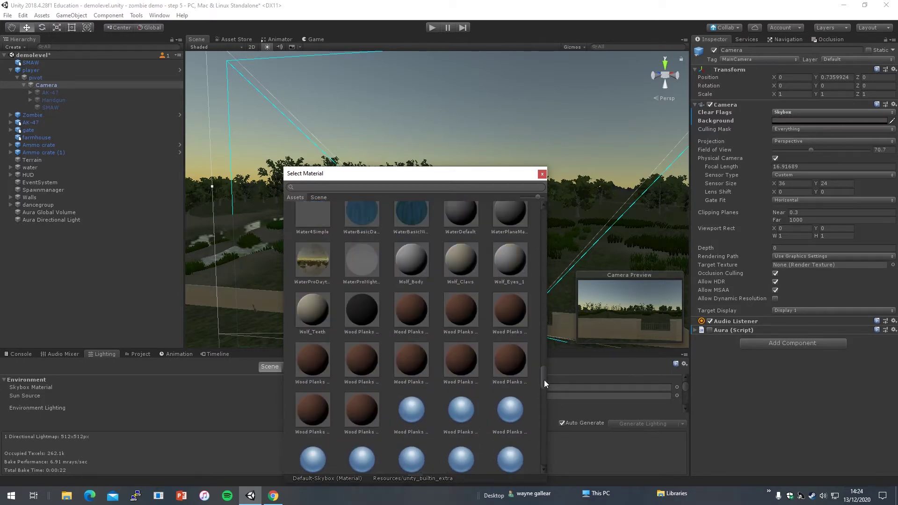
left_click_drag(544, 380, 538, 467)
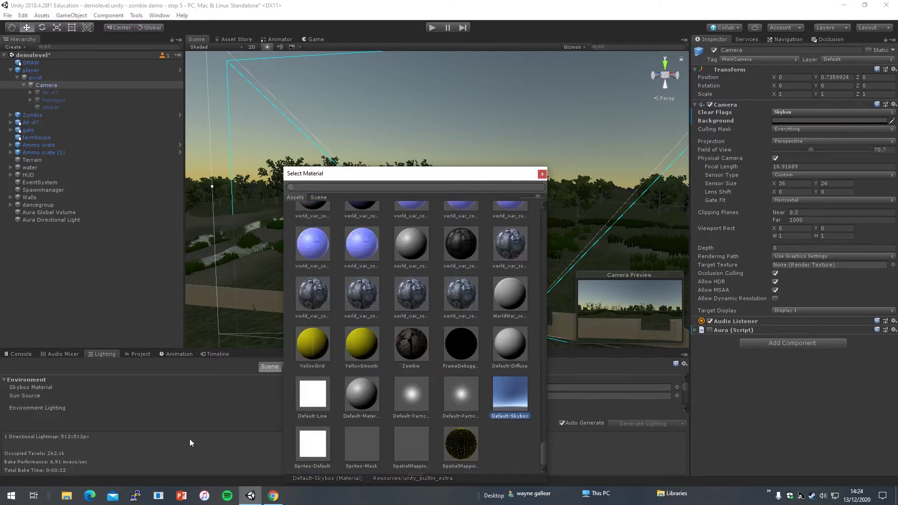
scroll(450, 319, "up", 2)
scroll(451, 318, "up", 8)
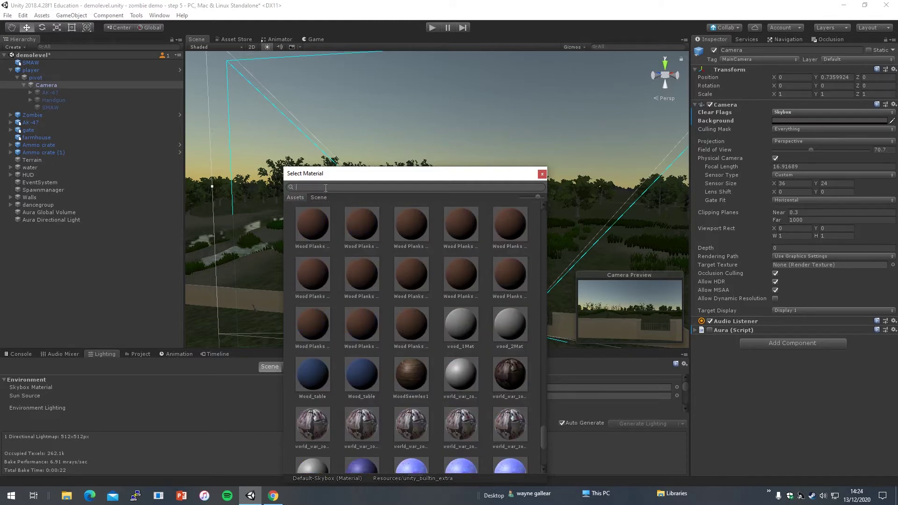
type("sk")
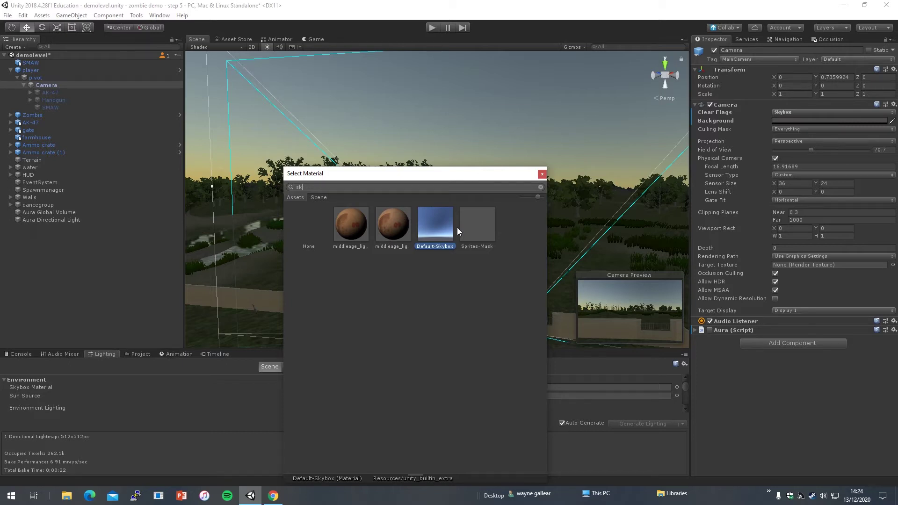
key("BackSpace")
key("BackSpace")
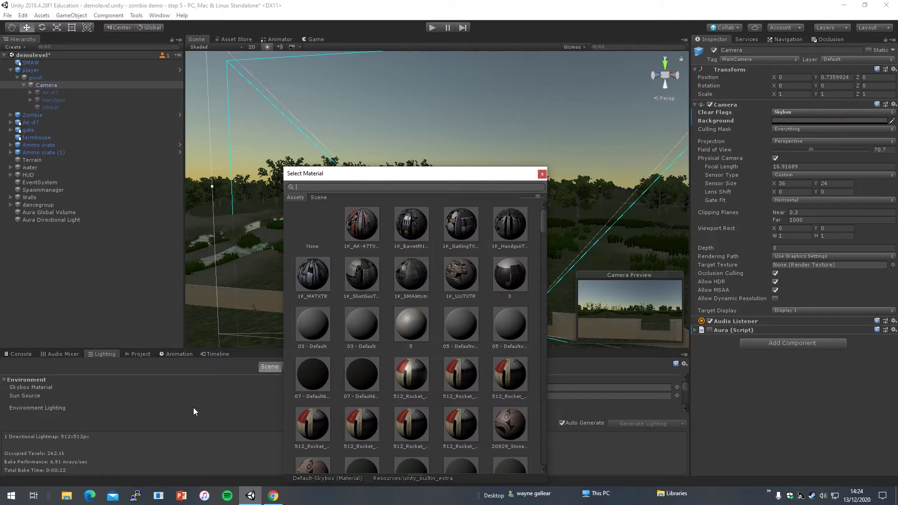
left_click(193, 408)
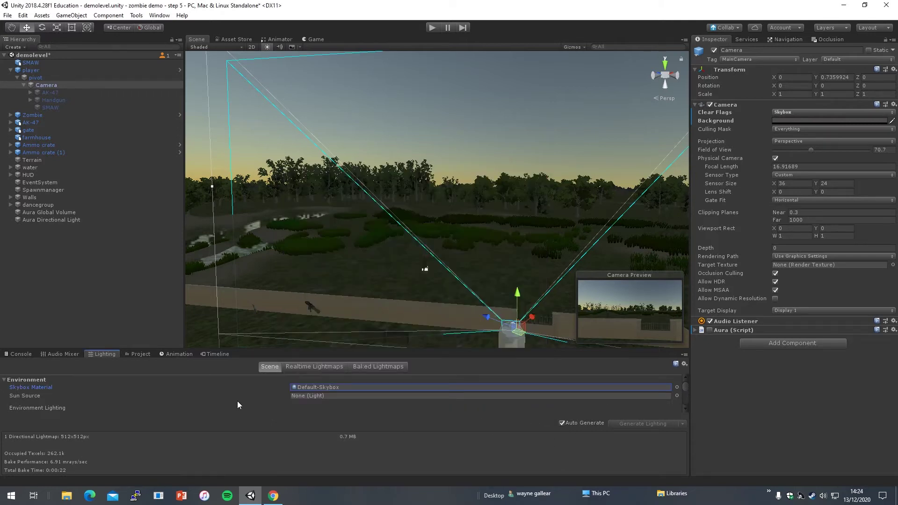
Step: Check which lights are available as Sun Source, and view the realtime and baked lightmaps
left_click(333, 398)
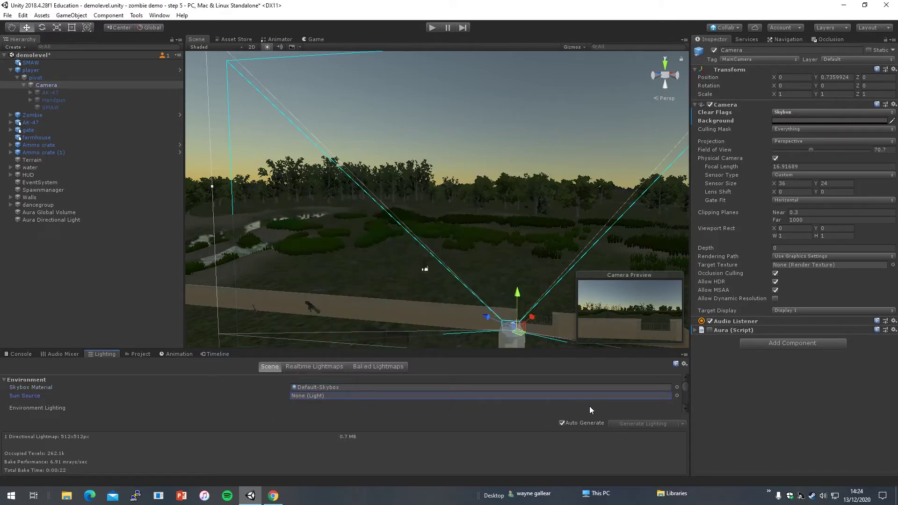
left_click(677, 396)
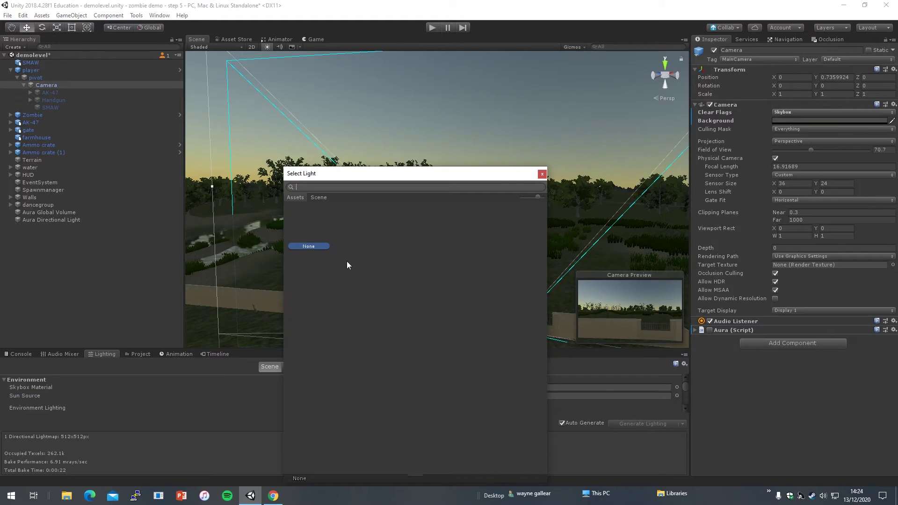
left_click(542, 174)
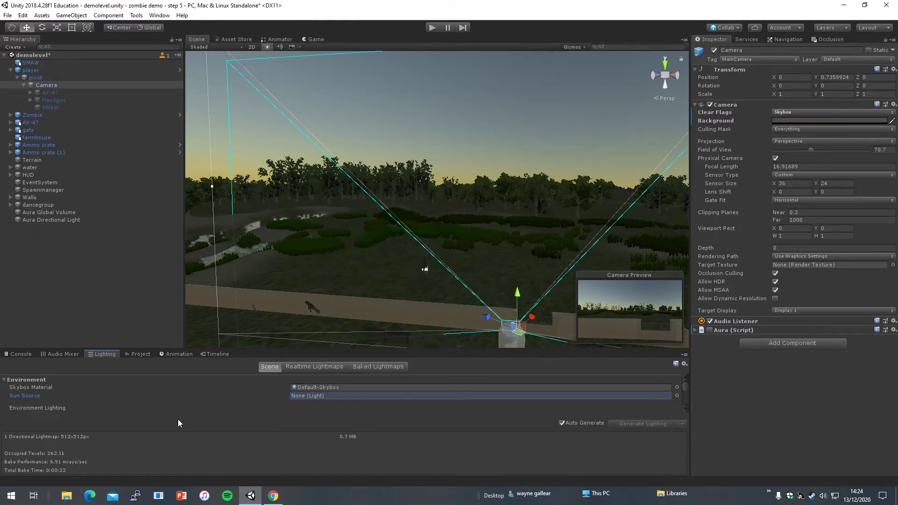
left_click(308, 367)
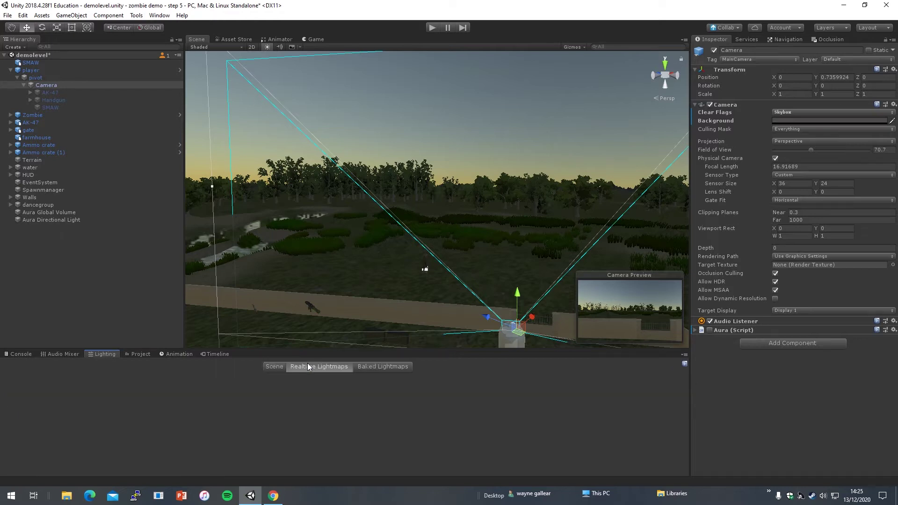
left_click(367, 369)
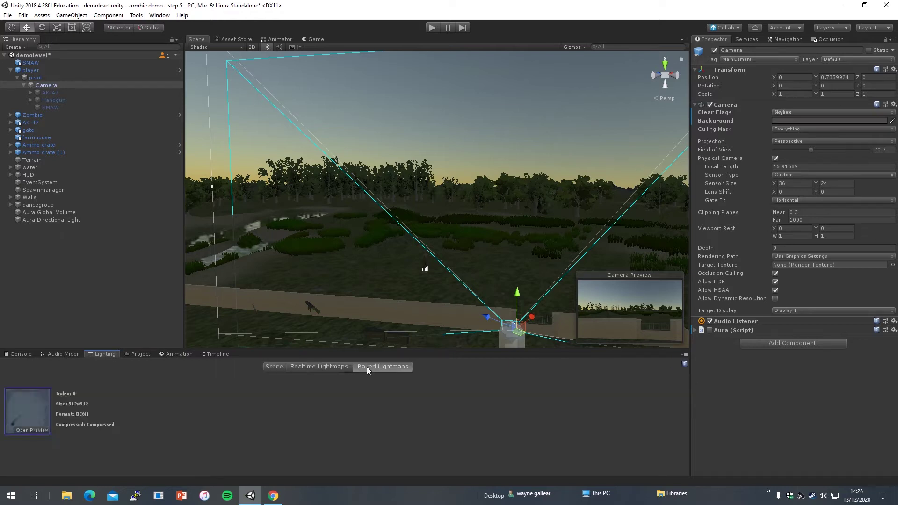
Step: Turn on Fog in the level's scene lighting settings and examine its effect around the Camera in the Scene view
left_click(274, 369)
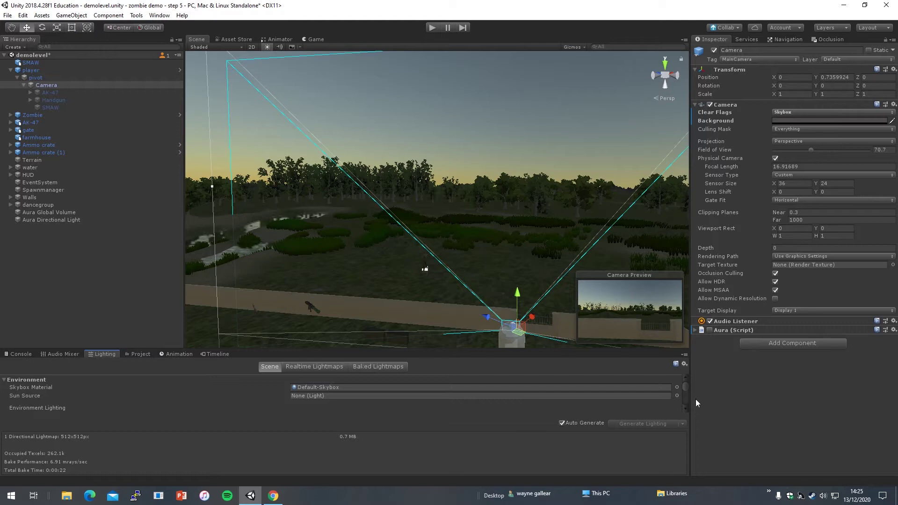
left_click_drag(686, 386, 684, 397)
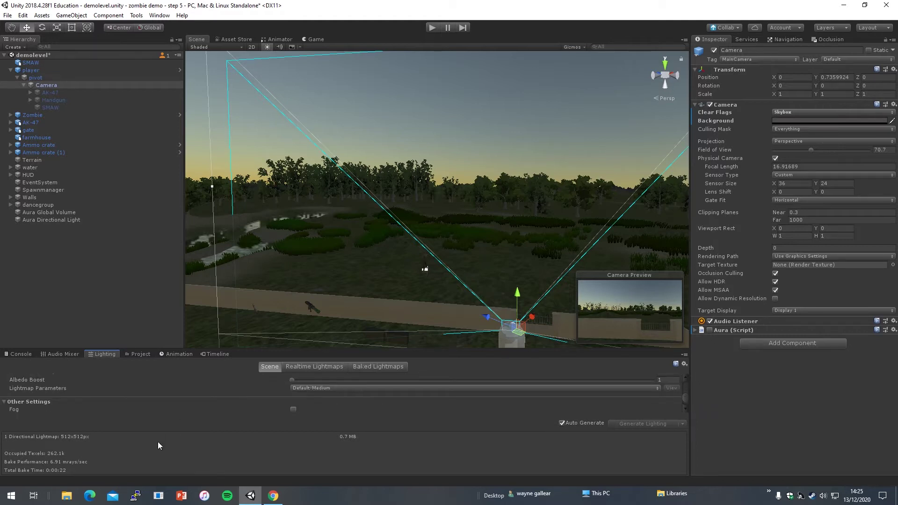
left_click(297, 411)
left_click(293, 410)
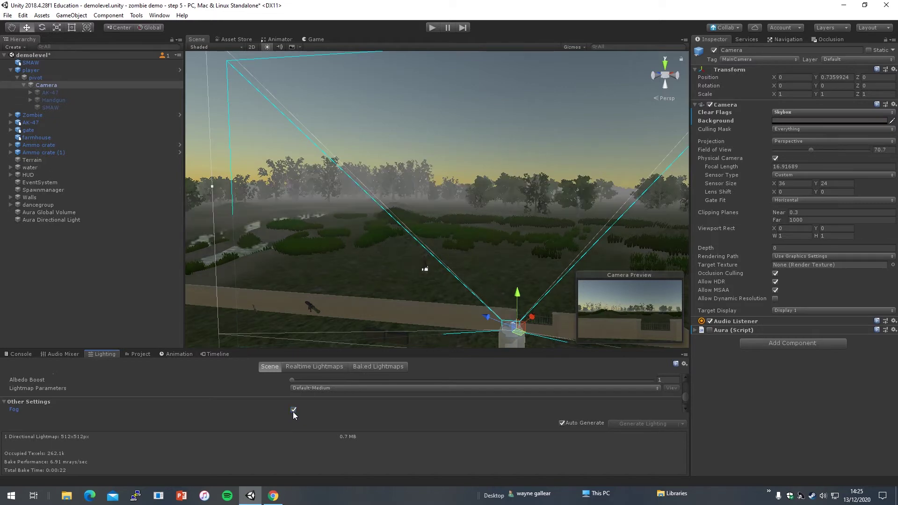
left_click(294, 412)
left_click(293, 412)
right_click_drag(418, 221, 353, 230)
right_click_drag(417, 231, 416, 232)
key("f")
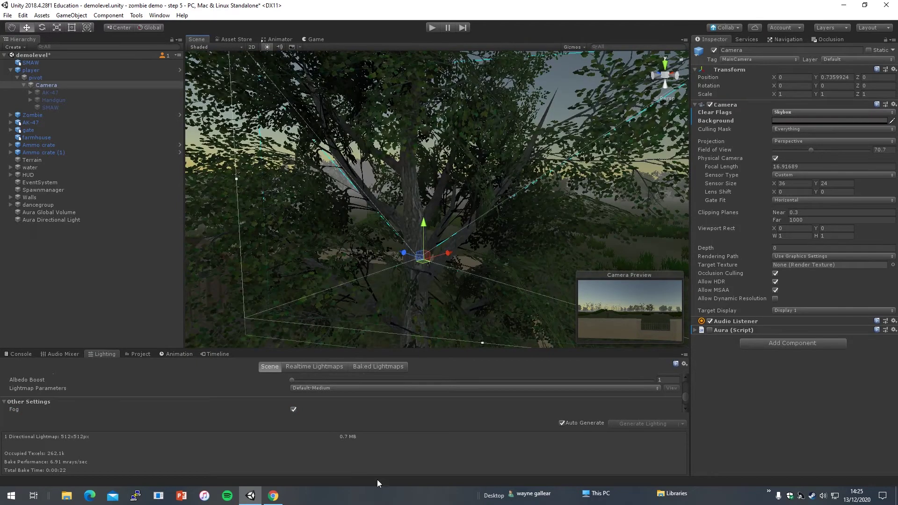
right_click_drag(424, 269, 435, 329)
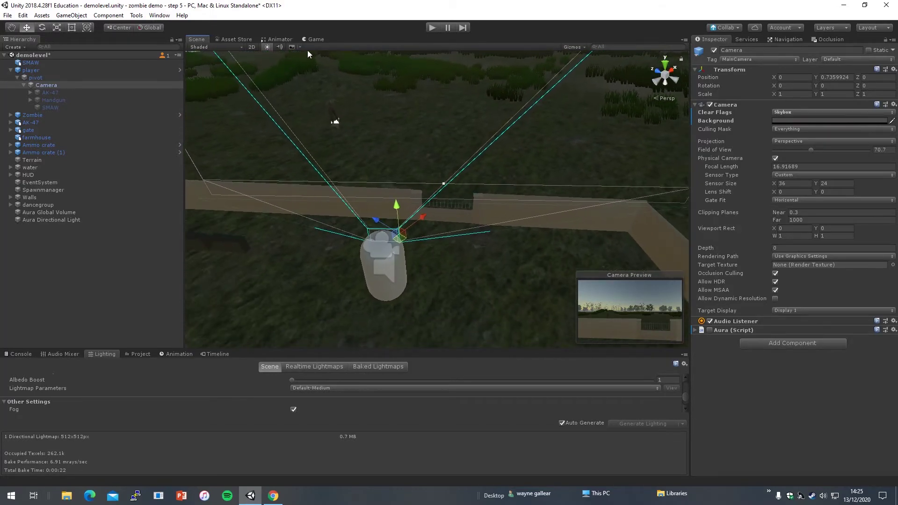
Step: Compare the level with and without Fog in the Game view, leaving Fog turned off
left_click(314, 40)
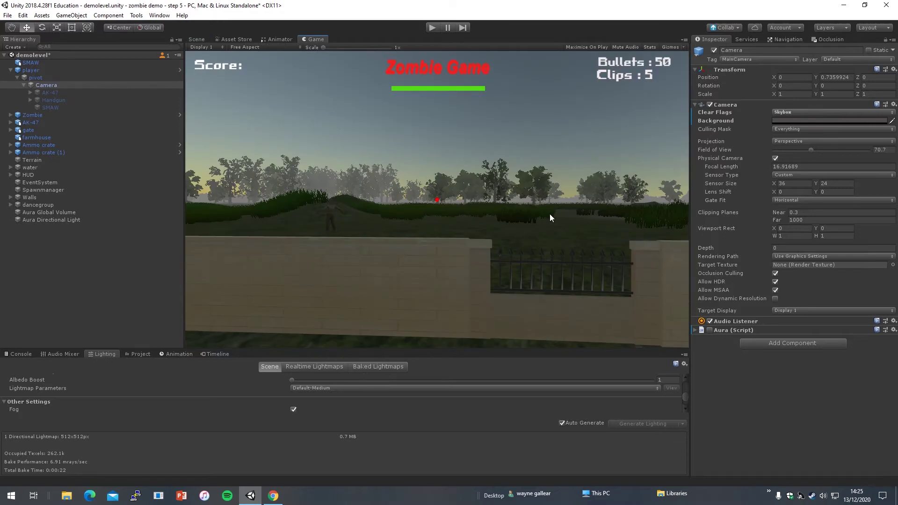
left_click(293, 410)
left_click(292, 411)
left_click(294, 409)
left_click(293, 410)
left_click(293, 410)
left_click(293, 410)
left_click(293, 410)
left_click(293, 410)
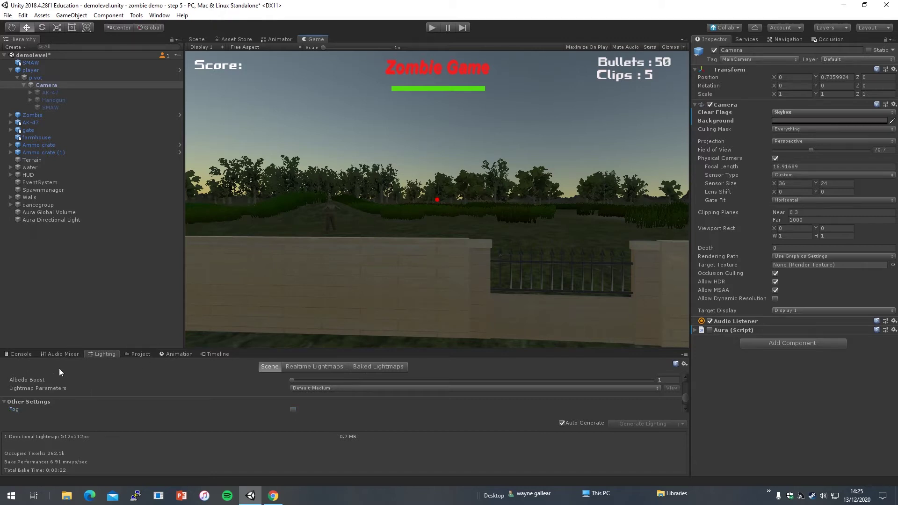
Step: Search the Asset Store for "aura" and look through the first page of results
left_click(18, 354)
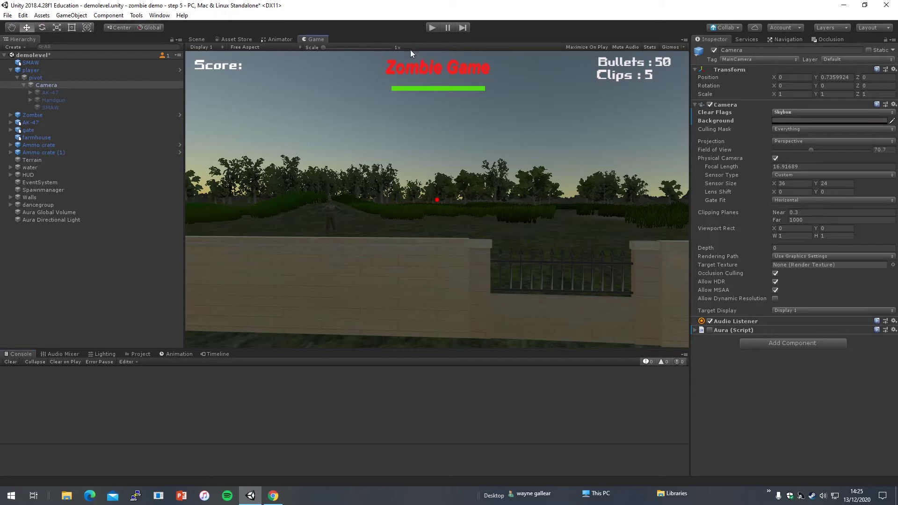
left_click(239, 39)
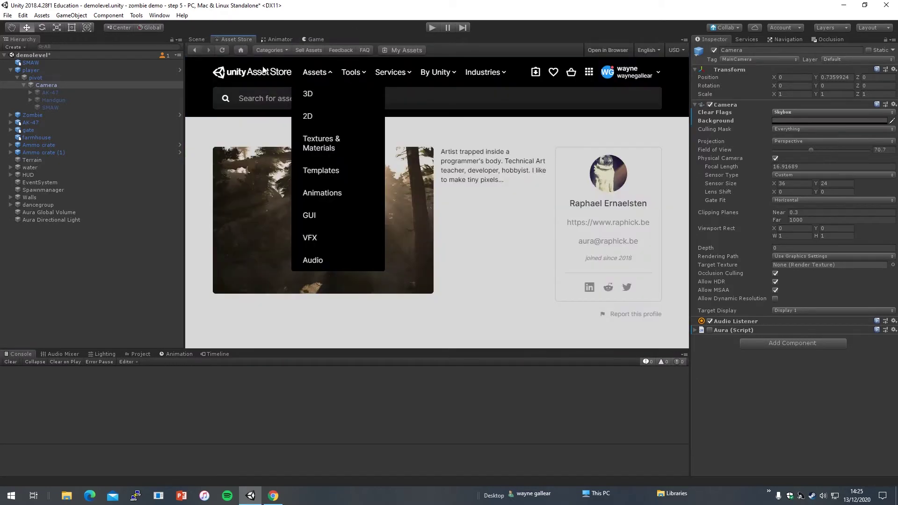
left_click(284, 95)
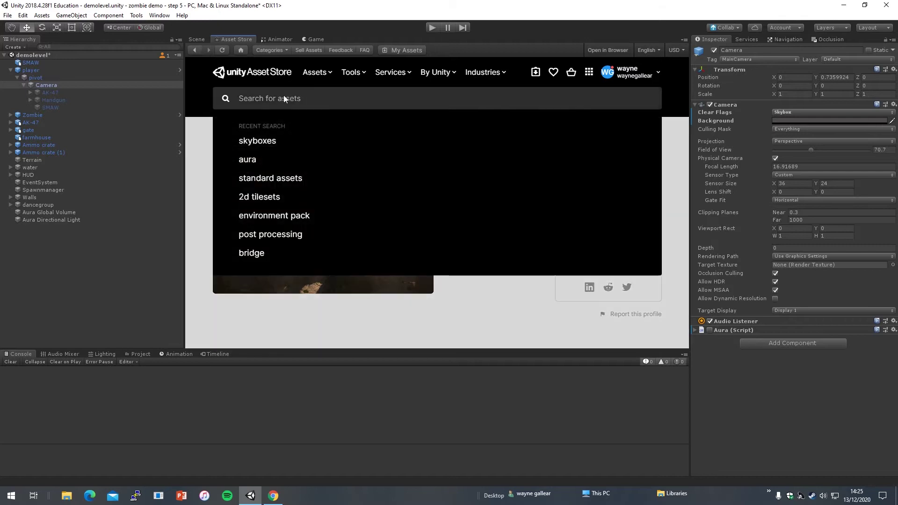
left_click(262, 163)
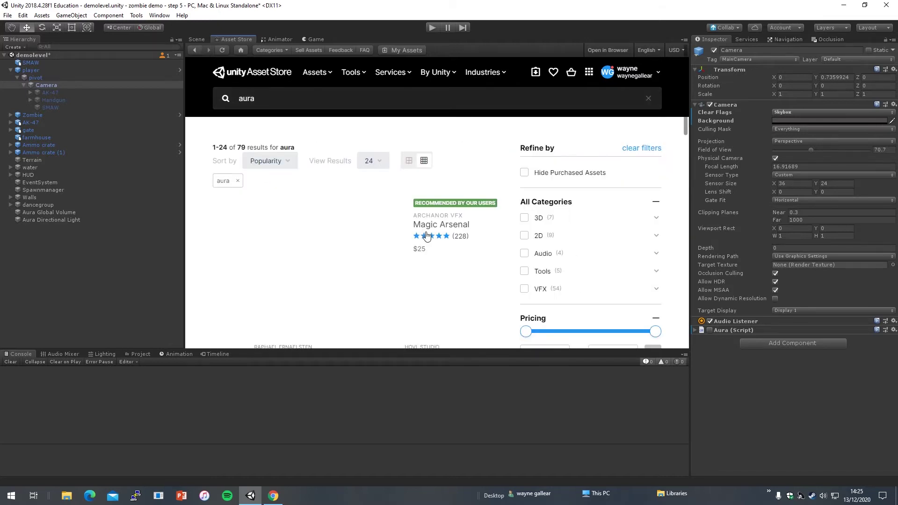
scroll(447, 268, "down", 2)
scroll(446, 268, "up", 1)
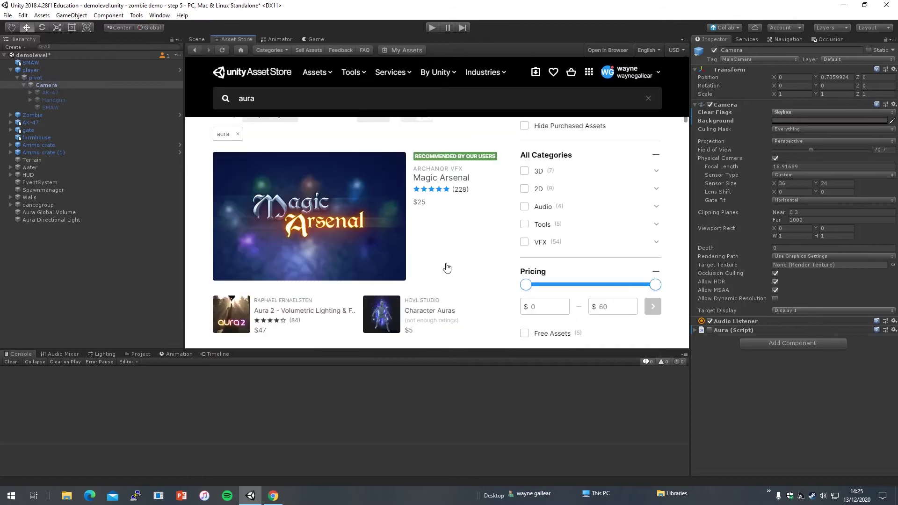
scroll(445, 267, "down", 3)
scroll(445, 267, "down", 2)
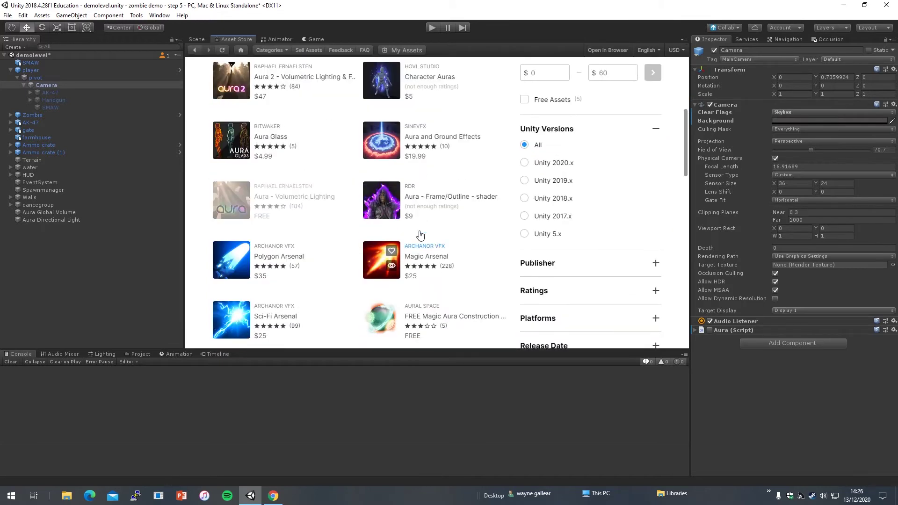
scroll(478, 231, "down", 3)
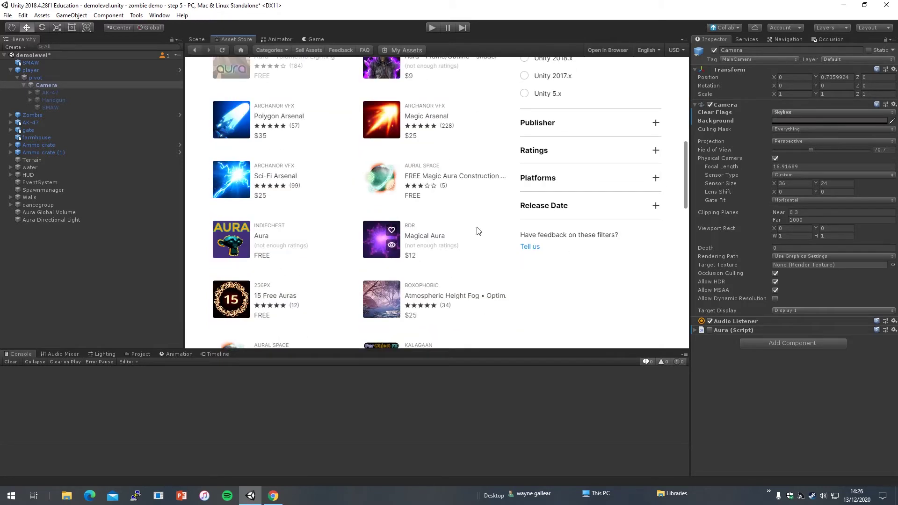
scroll(478, 231, "down", 8)
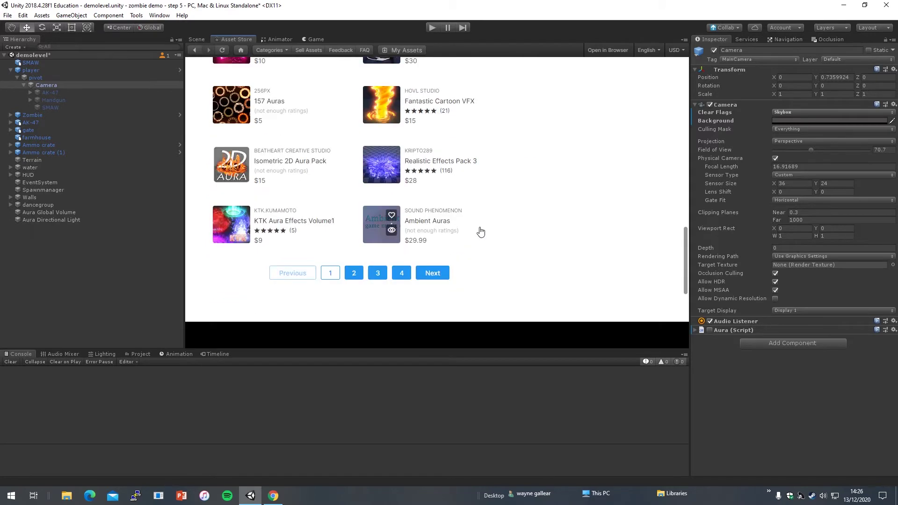
scroll(478, 231, "up", 15)
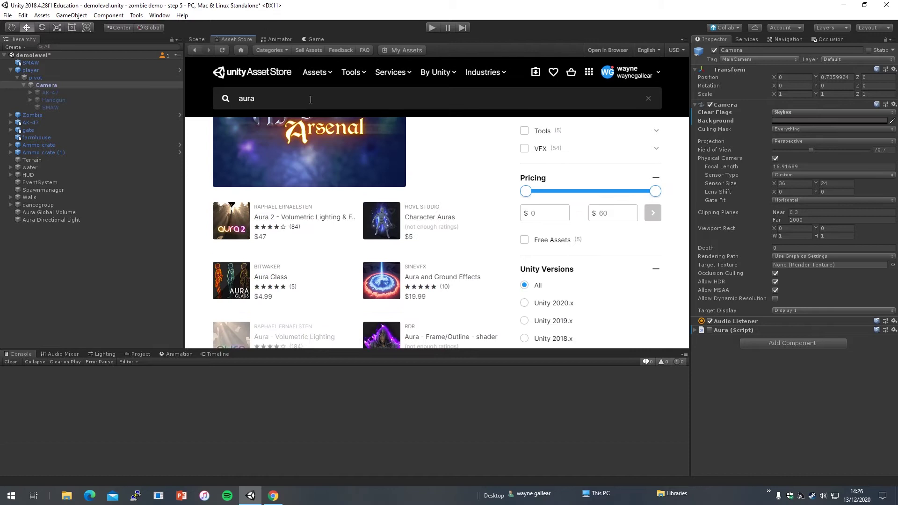
Step: Narrow the Asset Store search to "aura volumetric" and look over the matching assets
left_click(306, 98)
type("vol")
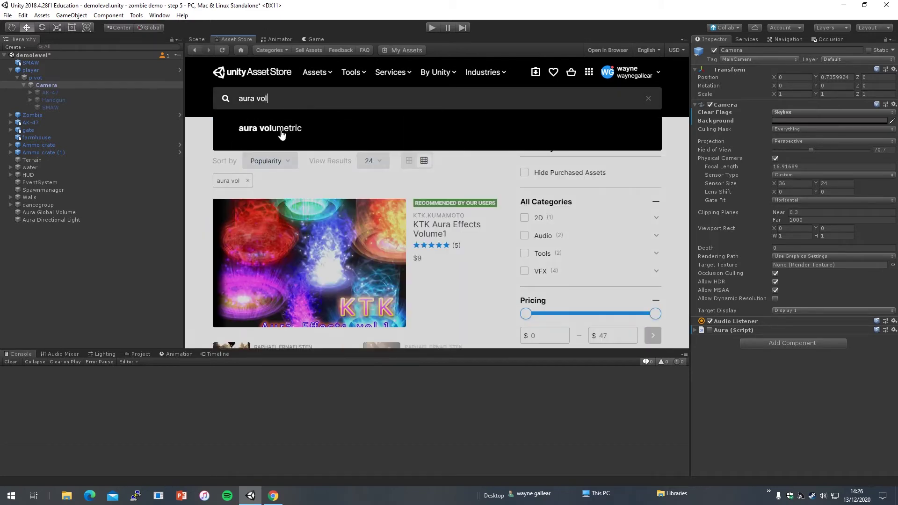
left_click(295, 126)
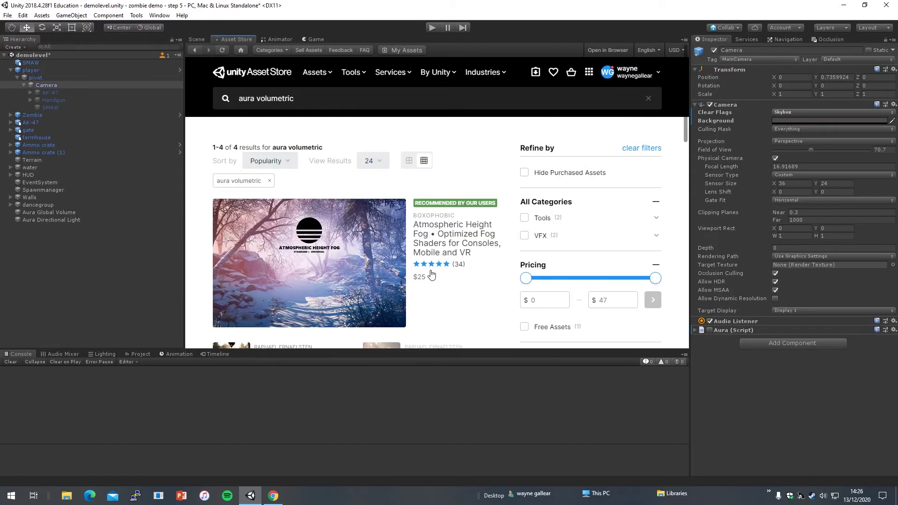
scroll(437, 278, "down", 3)
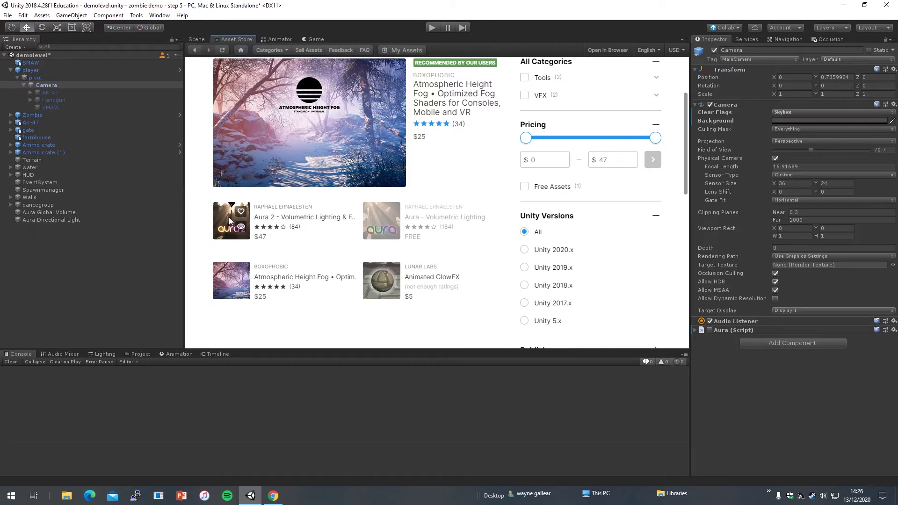
Step: Switch to Chrome, watch the "Aura 2 - Made with Aura" video in theatre mode, pause it and return to Unity
left_click(274, 497)
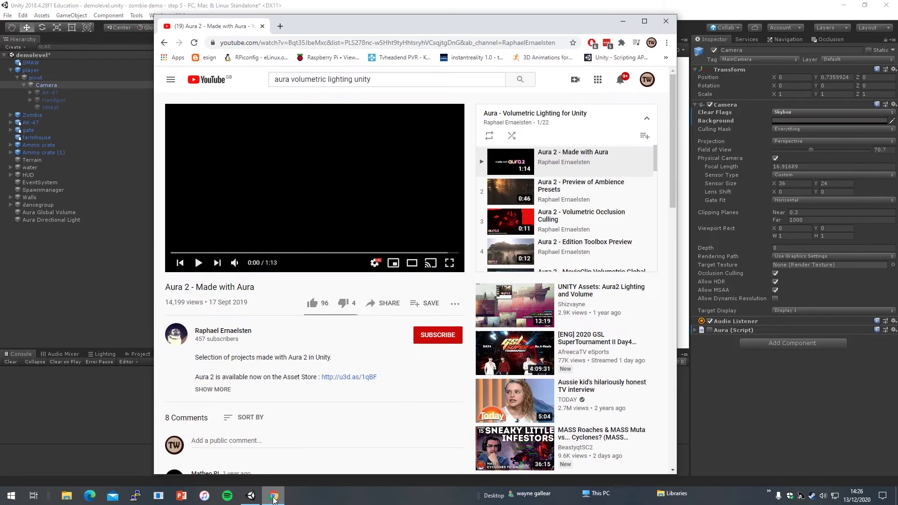
left_click(198, 263)
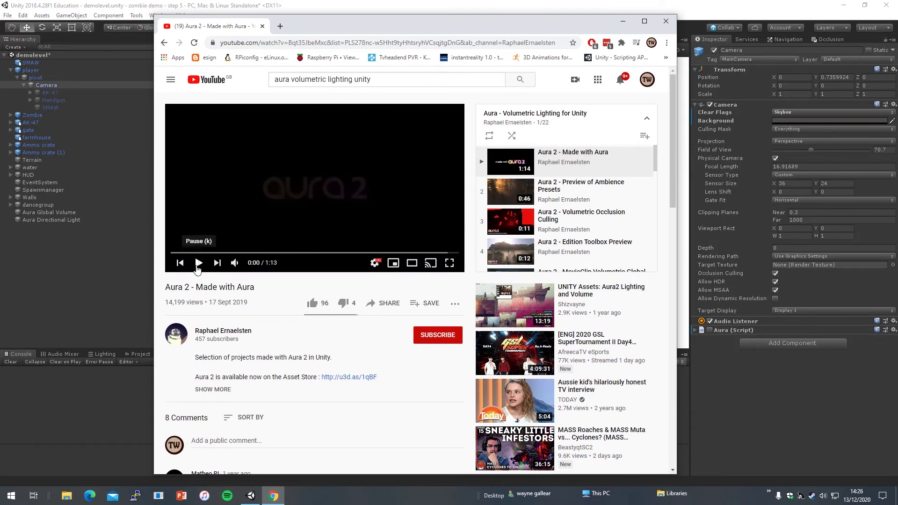
left_click(412, 263)
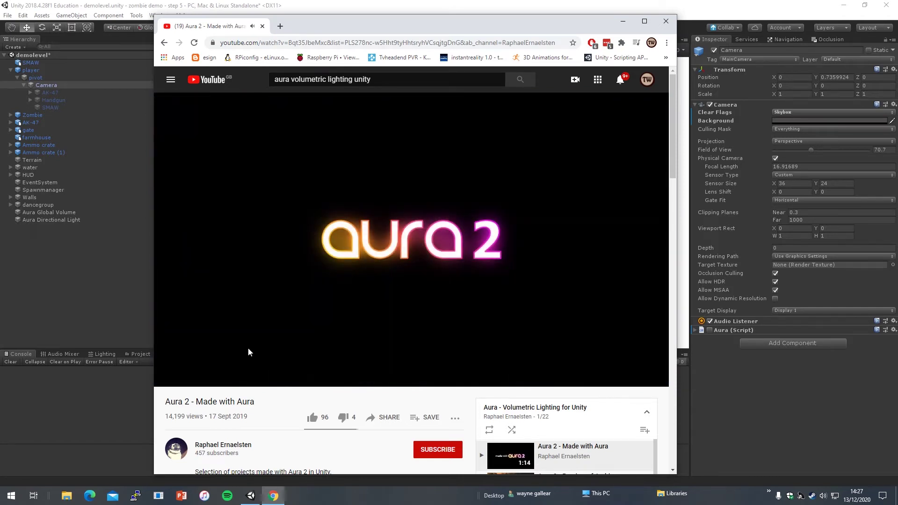
left_click(188, 377)
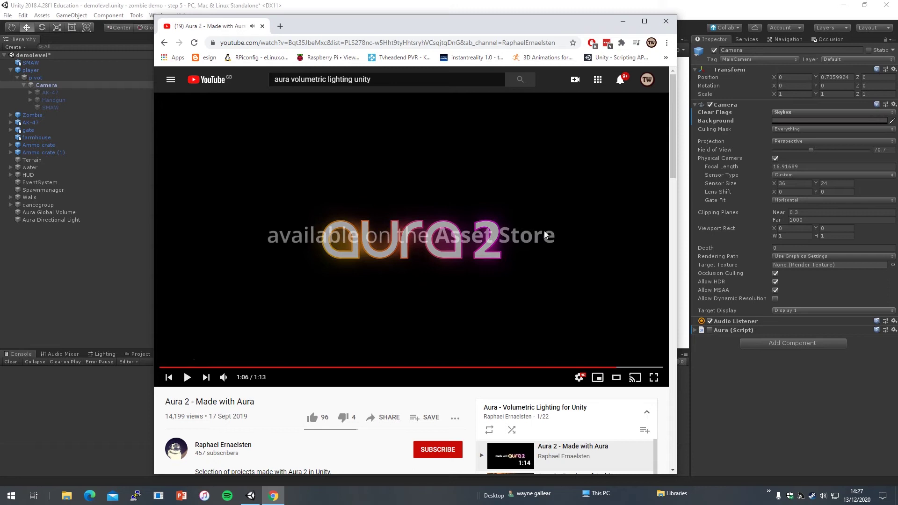
left_click(624, 21)
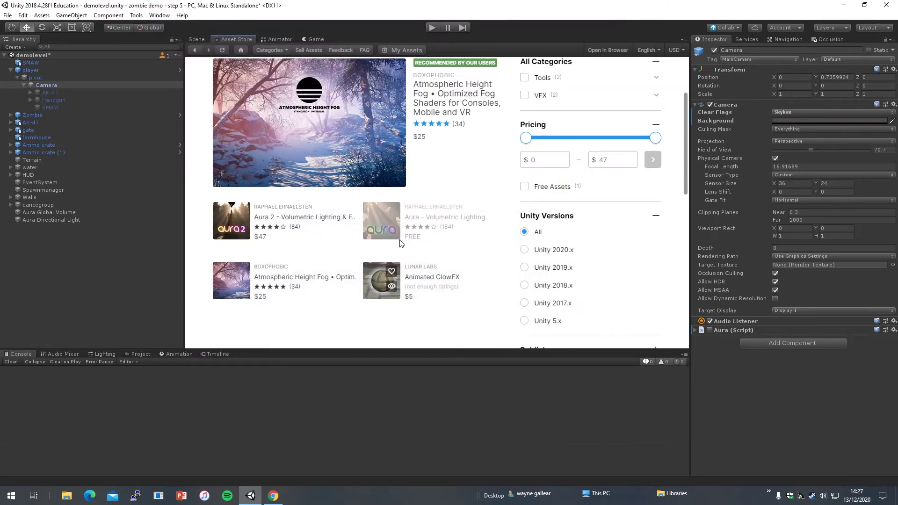
Step: Open the free Aura - Volumetric Lighting asset page and review its price, release date and supported Unity versions
scroll(475, 261, "up", 2)
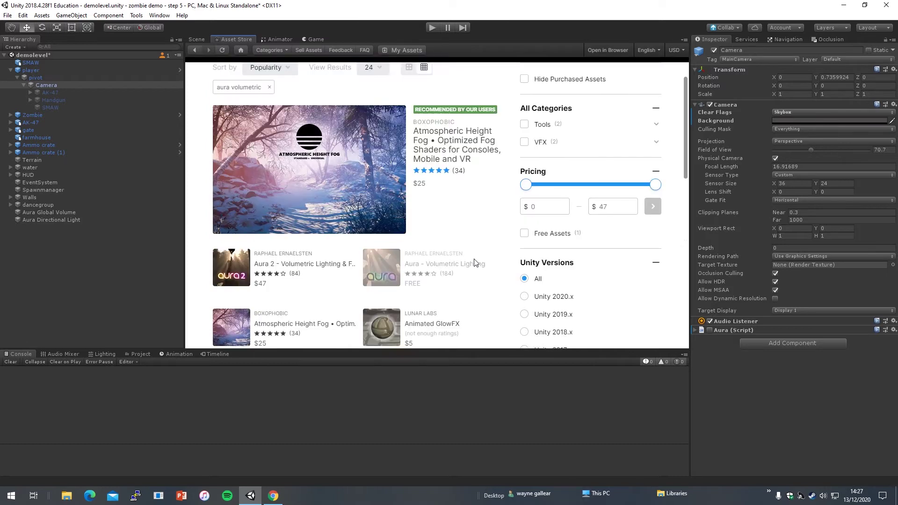
scroll(453, 301, "down", 2)
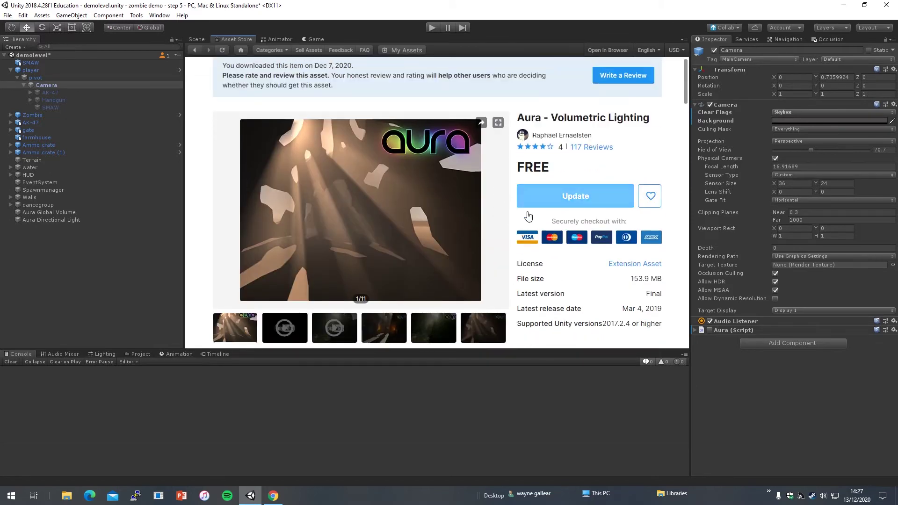
scroll(525, 228, "down", 2)
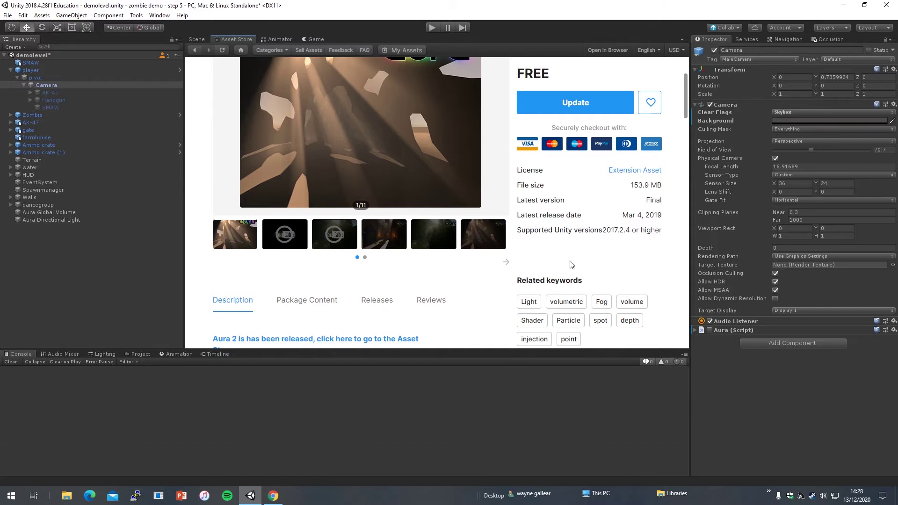
scroll(571, 265, "up", 4)
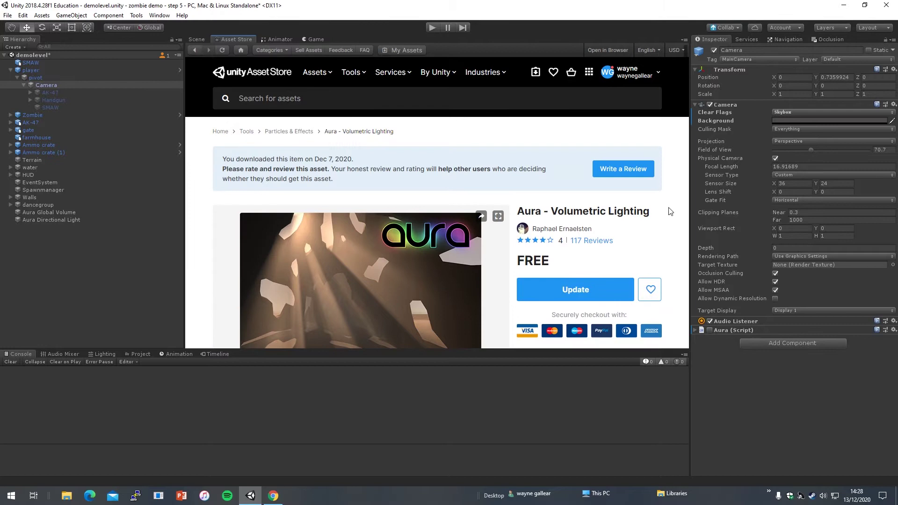
scroll(527, 290, "down", 2)
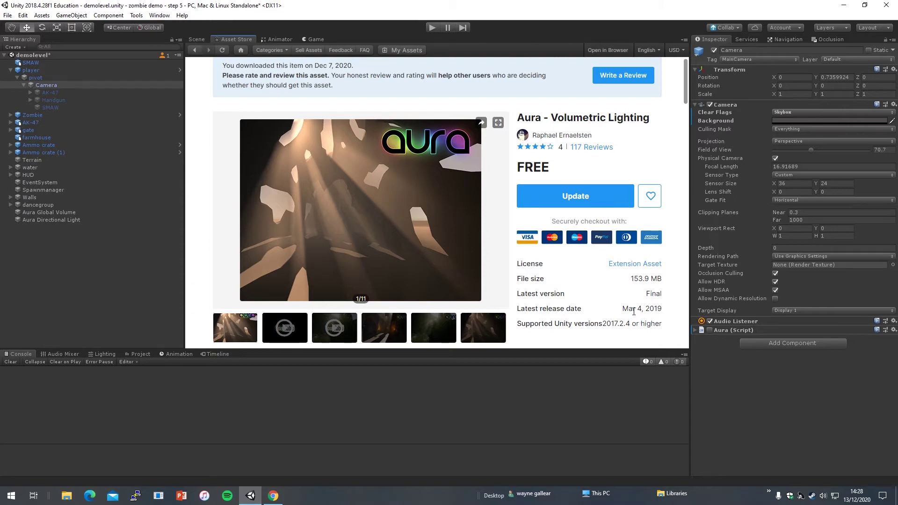
Step: Go to the project's root Assets folder and show it in File Explorer
left_click(99, 274)
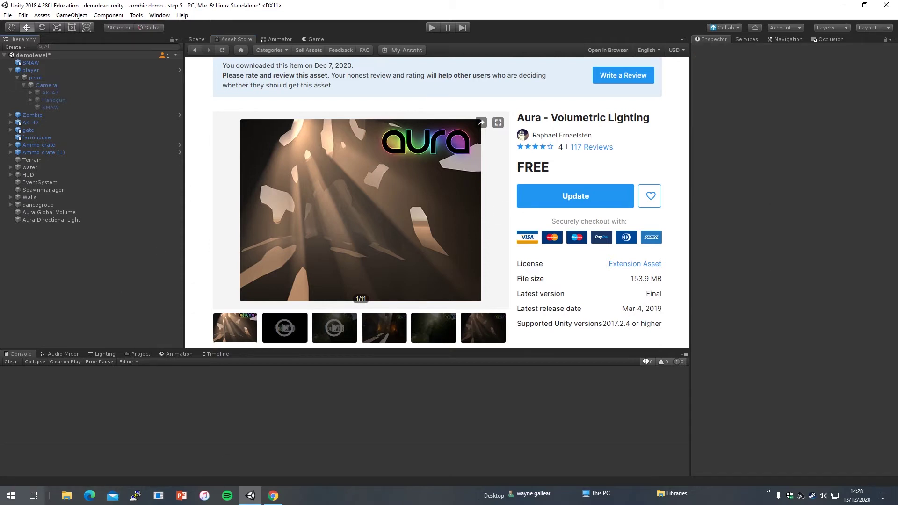
left_click(145, 355)
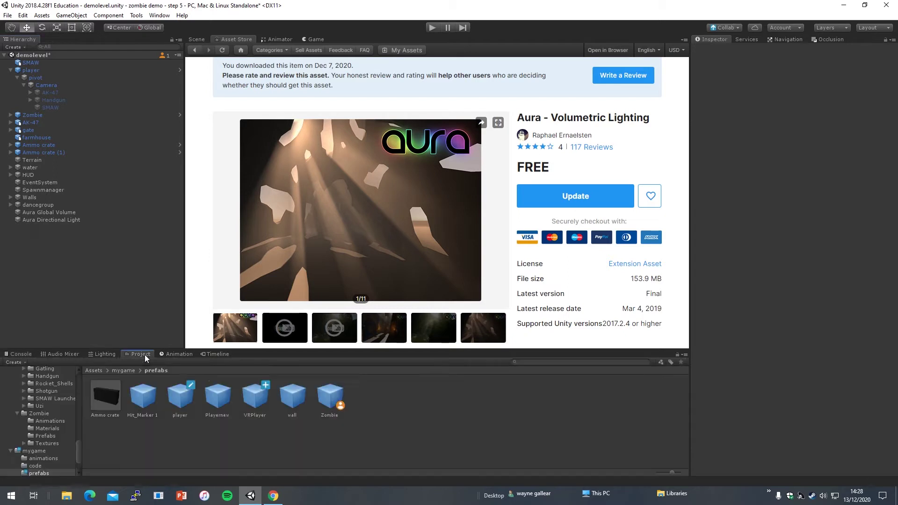
left_click(121, 371)
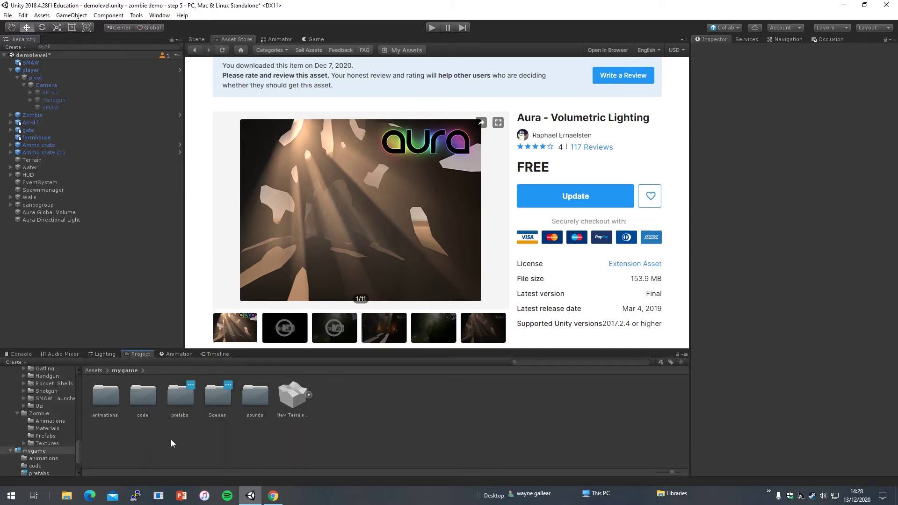
left_click(94, 371)
right_click(253, 395)
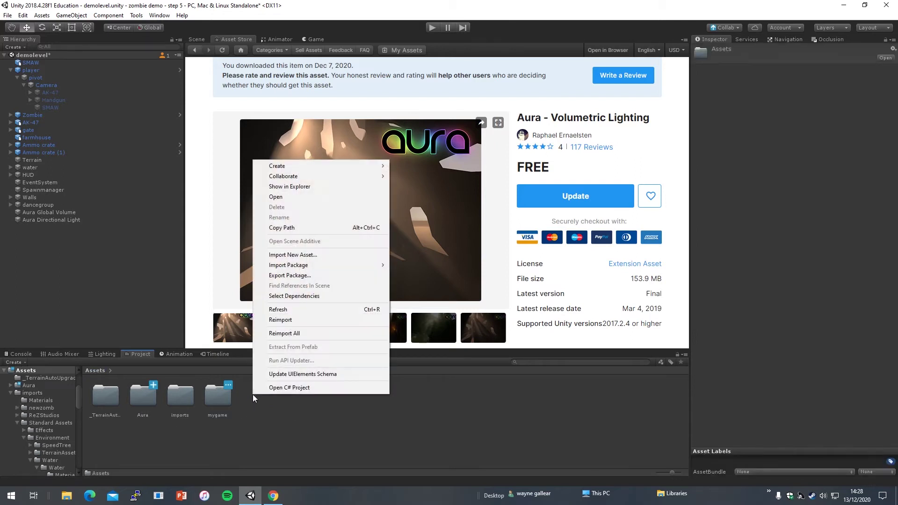
left_click(299, 189)
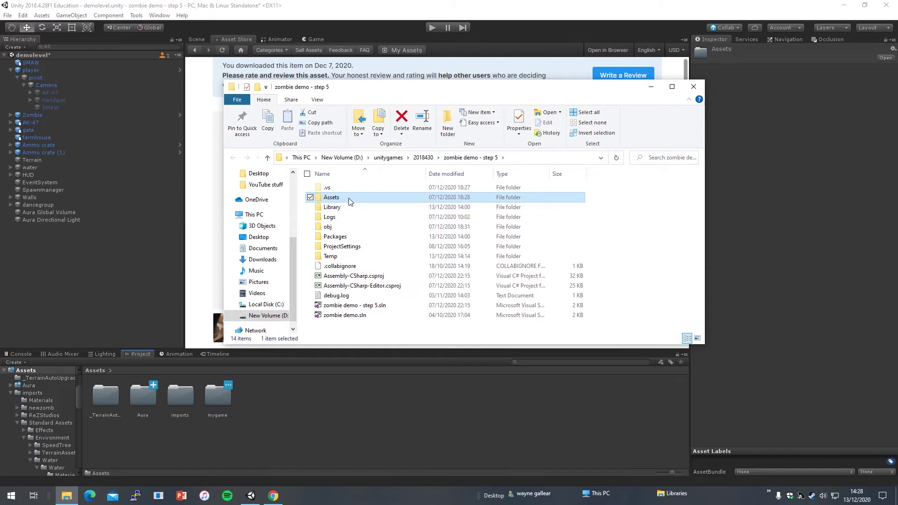
Step: Check the Aura folder's size in its properties inside the project's Assets folder, then close File Explorer
double_click(349, 200)
right_click(348, 200)
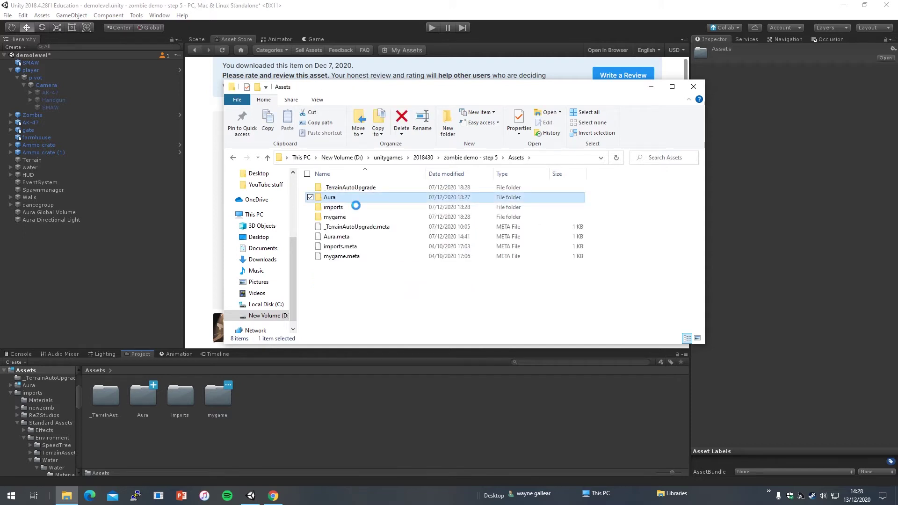
left_click(374, 479)
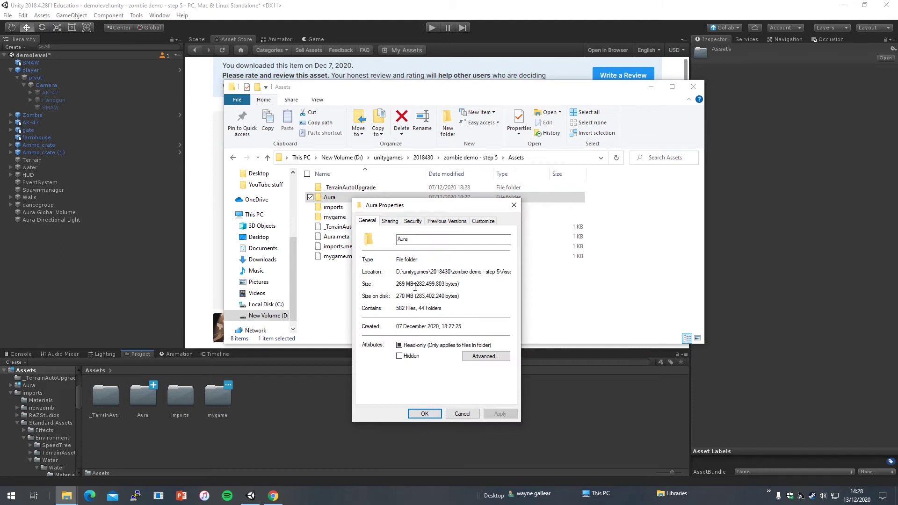
left_click(463, 414)
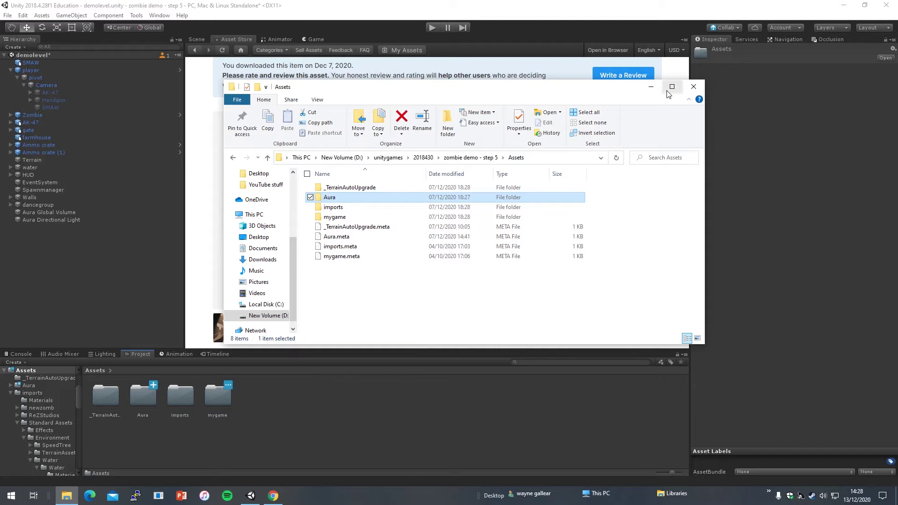
left_click(694, 87)
left_click(302, 397)
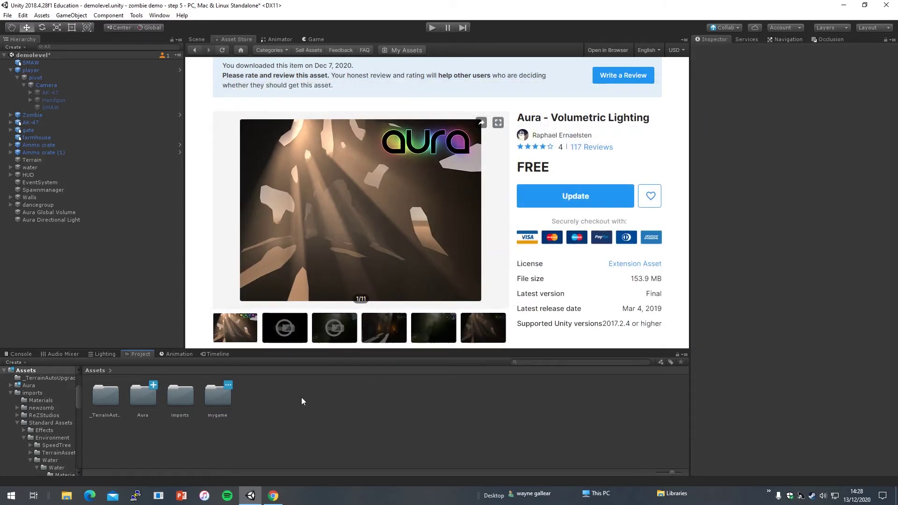
Step: Enable Fog in the scene's lighting settings while viewing the level in the Game view
left_click(196, 40)
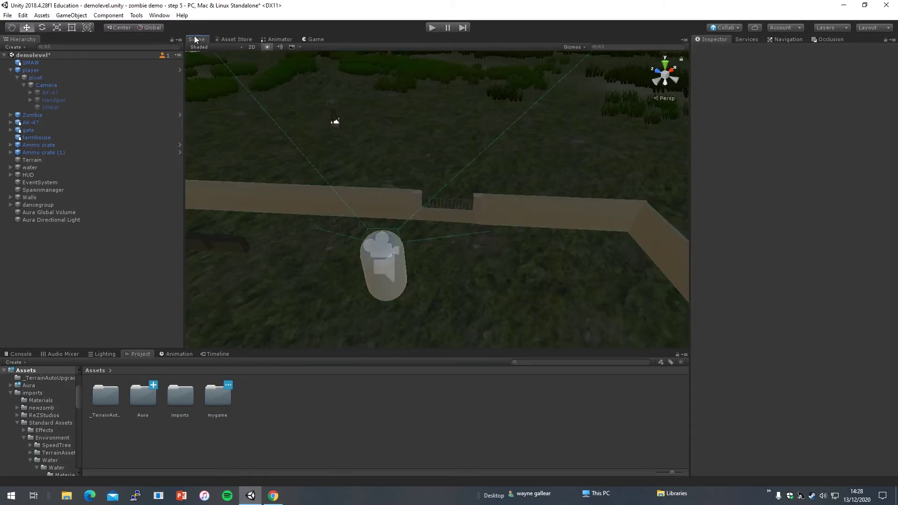
right_click_drag(445, 238, 470, 178)
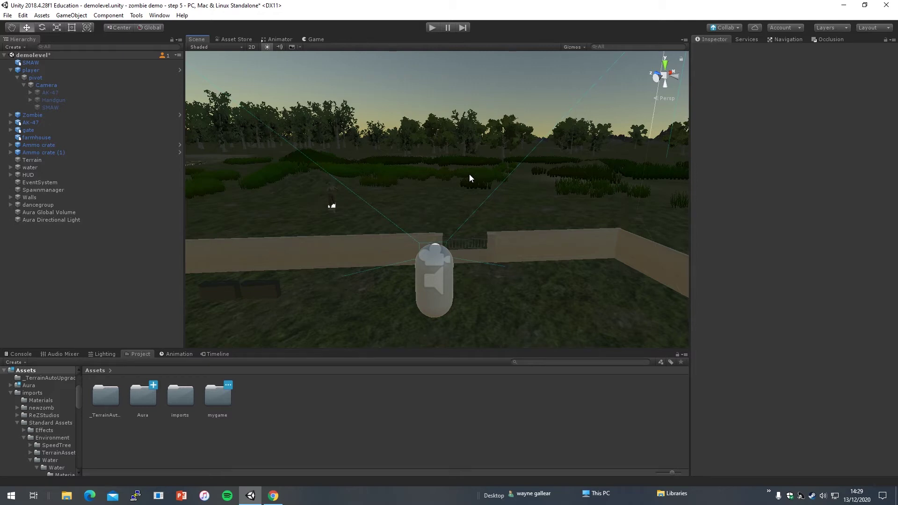
right_click_drag(470, 174, 507, 233)
mouse_move(457, 132)
right_mouse_down()
mouse_move(440, 141)
mouse_move(468, 133)
right_mouse_up()
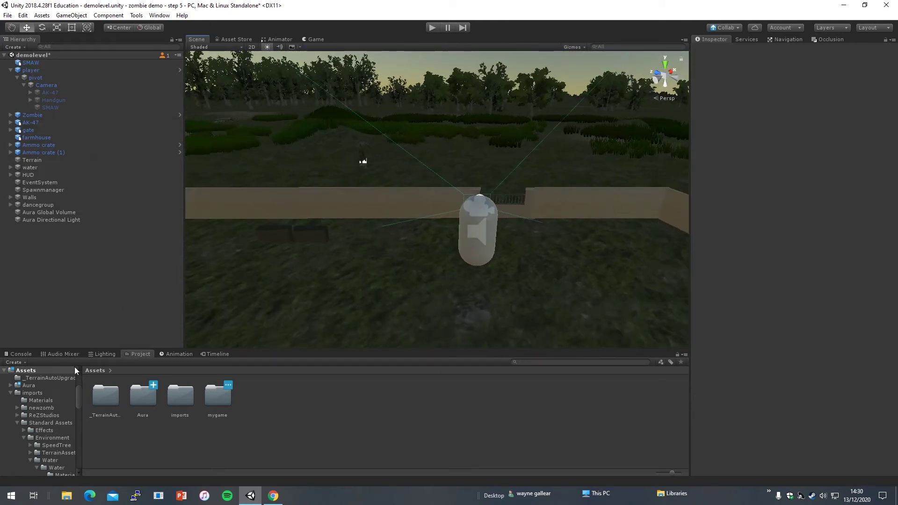
left_click(310, 39)
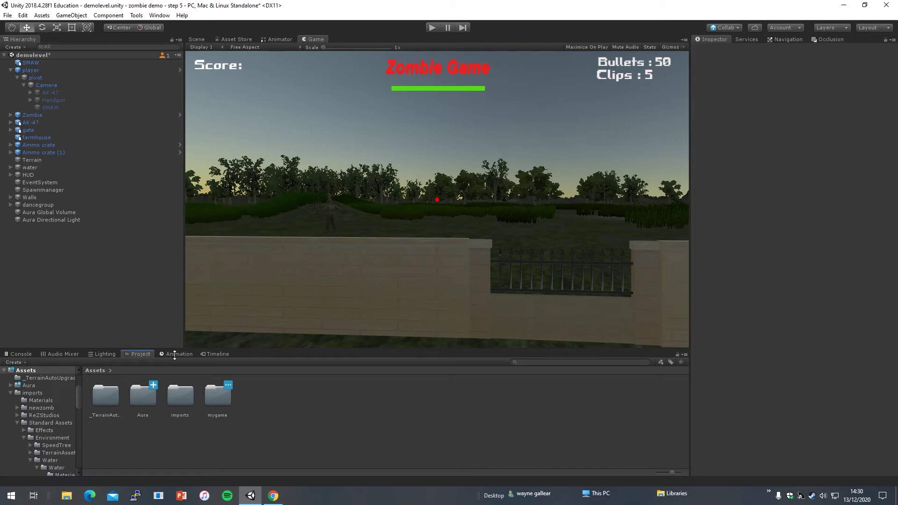
left_click(101, 354)
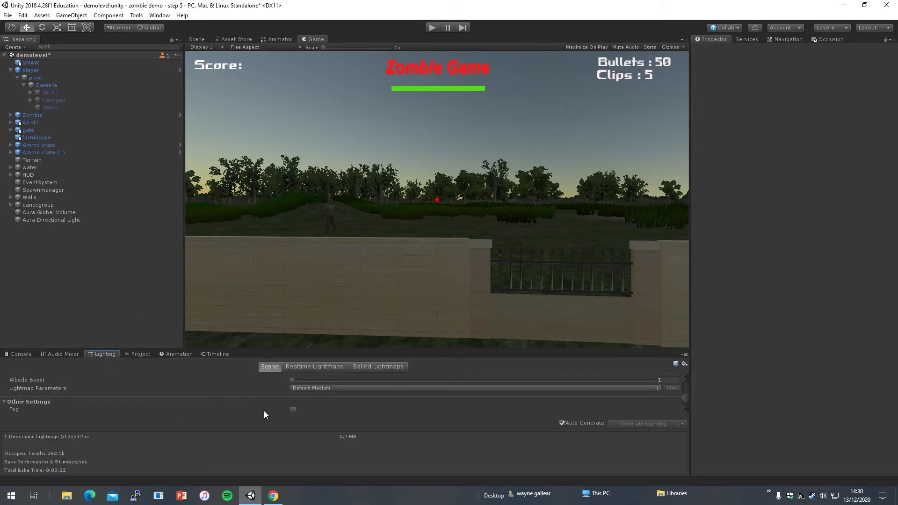
left_click(293, 409)
left_click(293, 410)
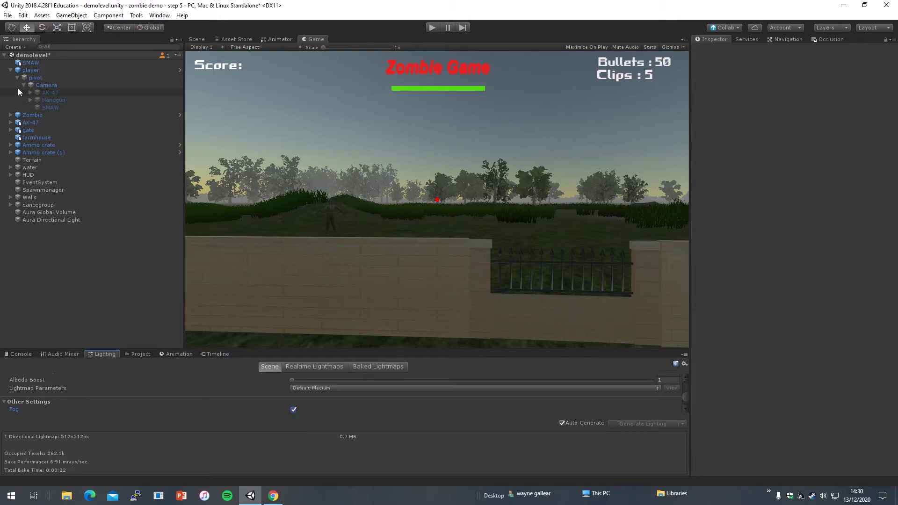
Step: Inspect the fog around the player camera in the scene, then play-test the level around the walls and farmhouse and stop the game
left_click(198, 41)
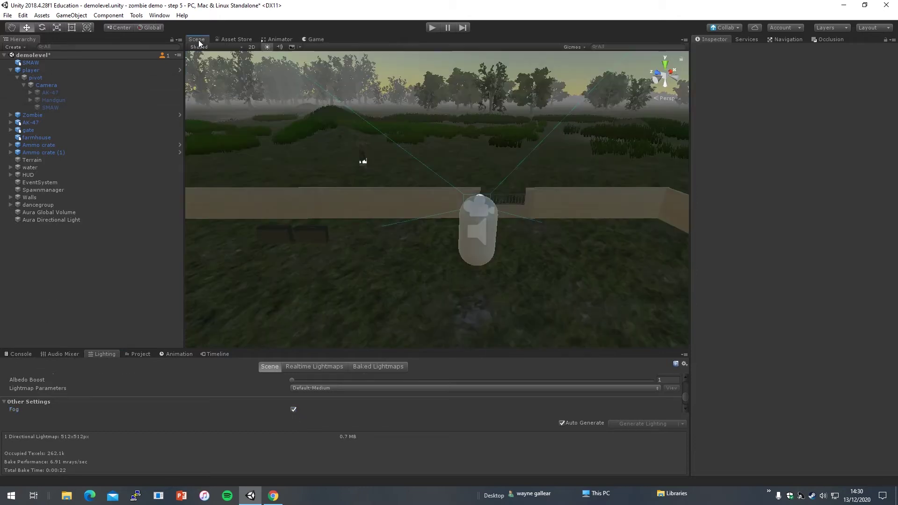
left_click(36, 84)
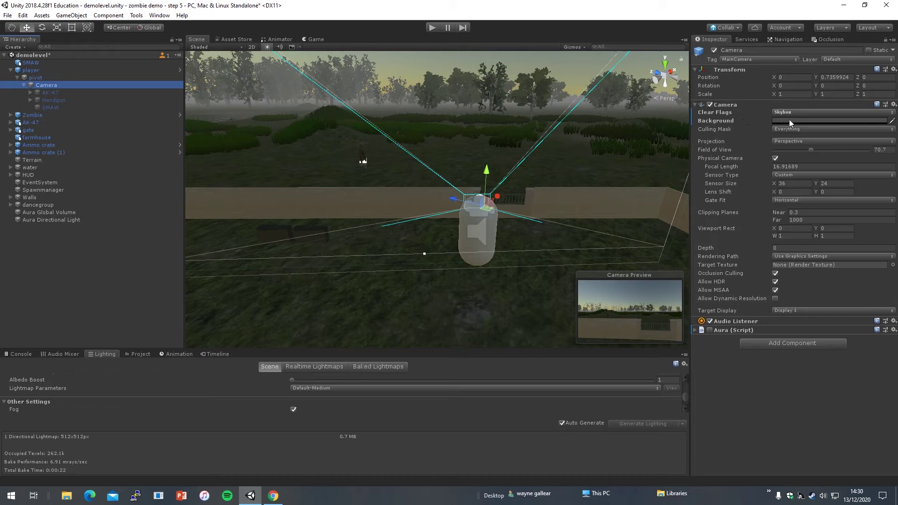
right_click_drag(469, 144, 537, 117)
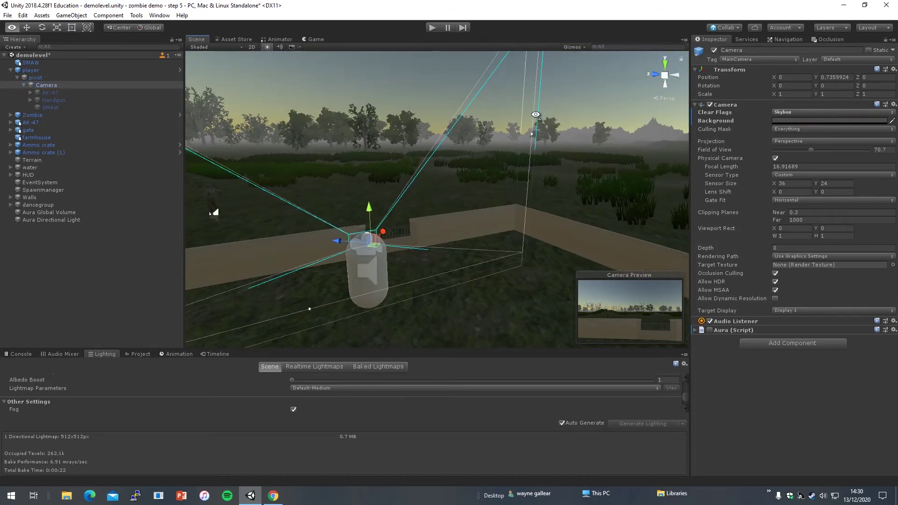
left_click(430, 28)
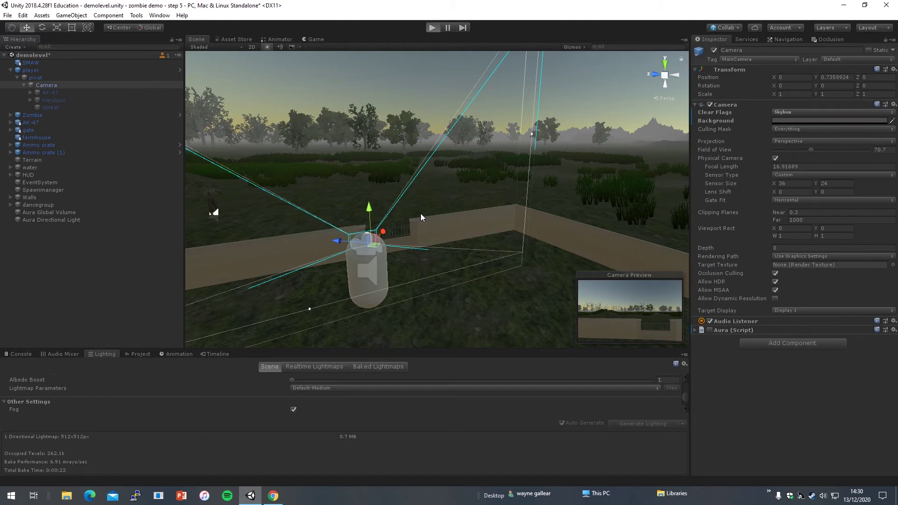
key("w")
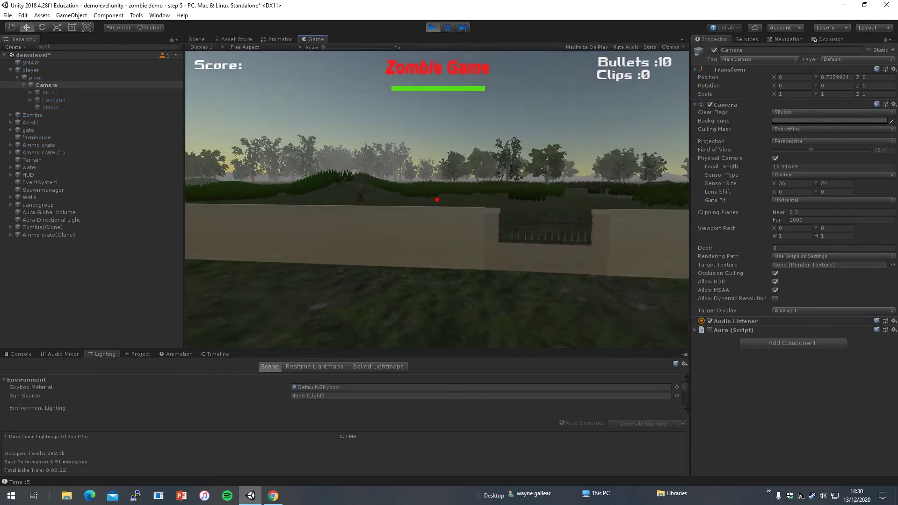
key("w")
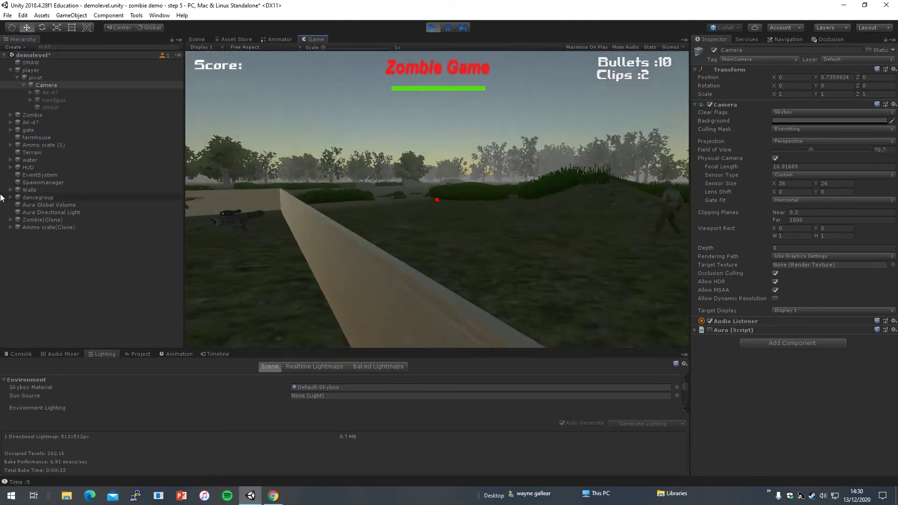
key("w")
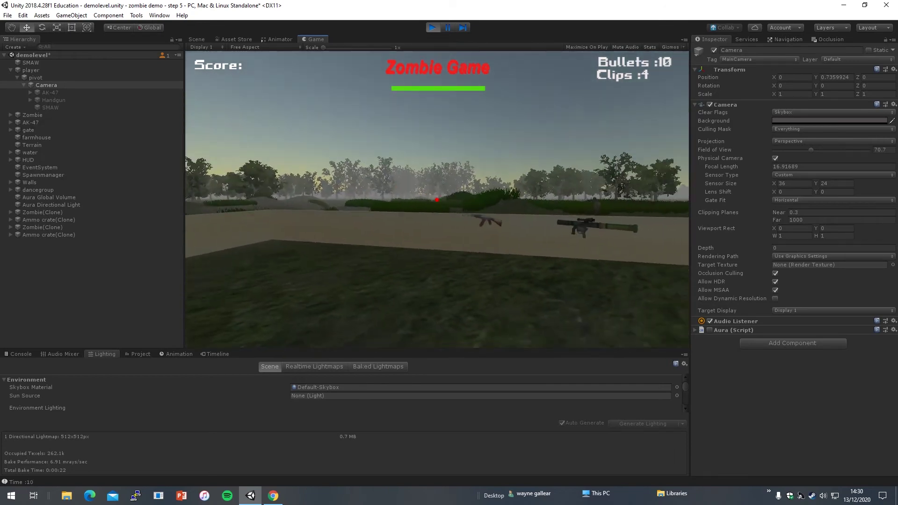
key("w")
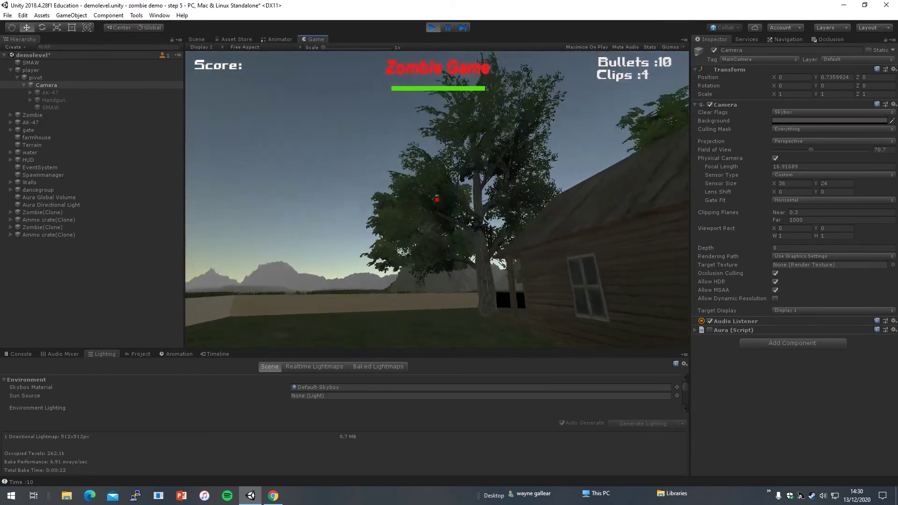
key("w")
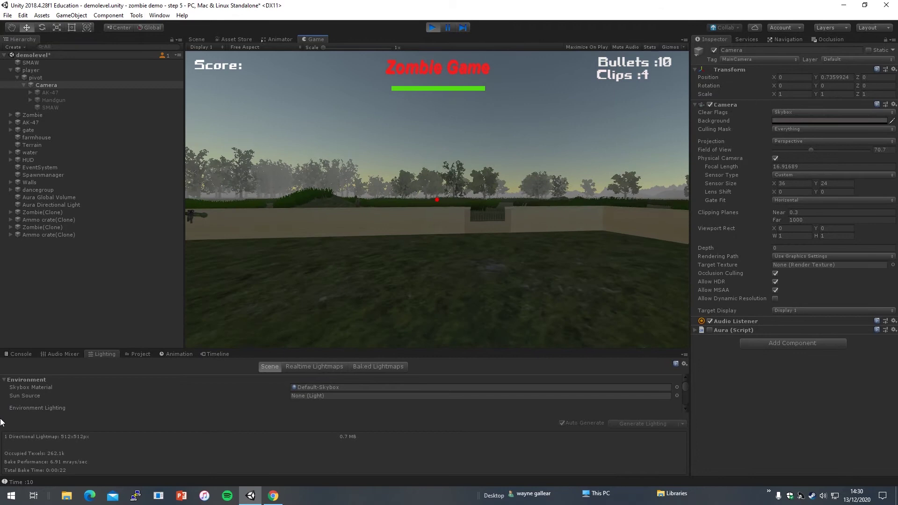
key("w")
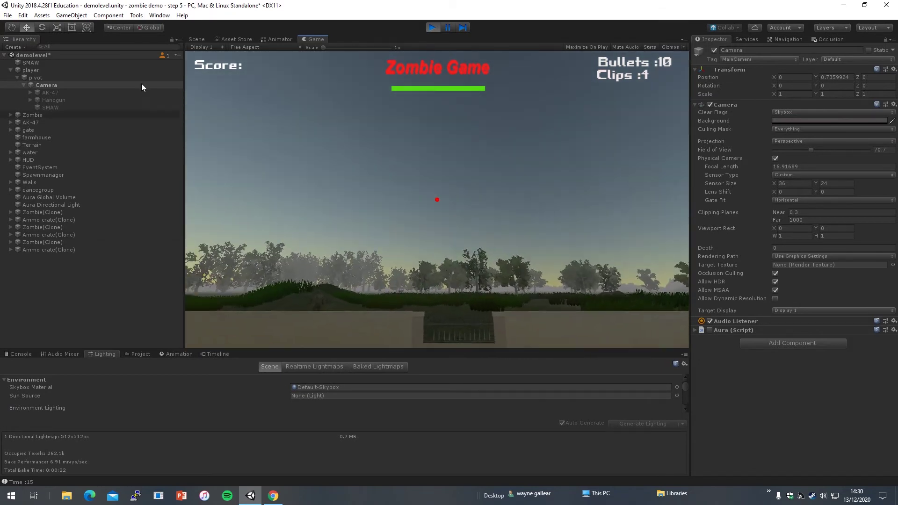
left_click(434, 27)
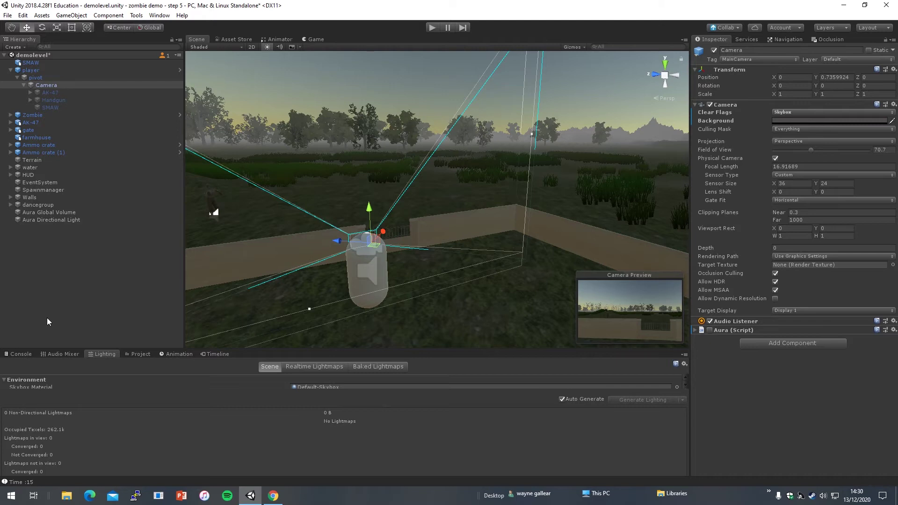
Step: View the console log and look at the Aura Volume and Light options available for creating new scene objects
left_click(15, 354)
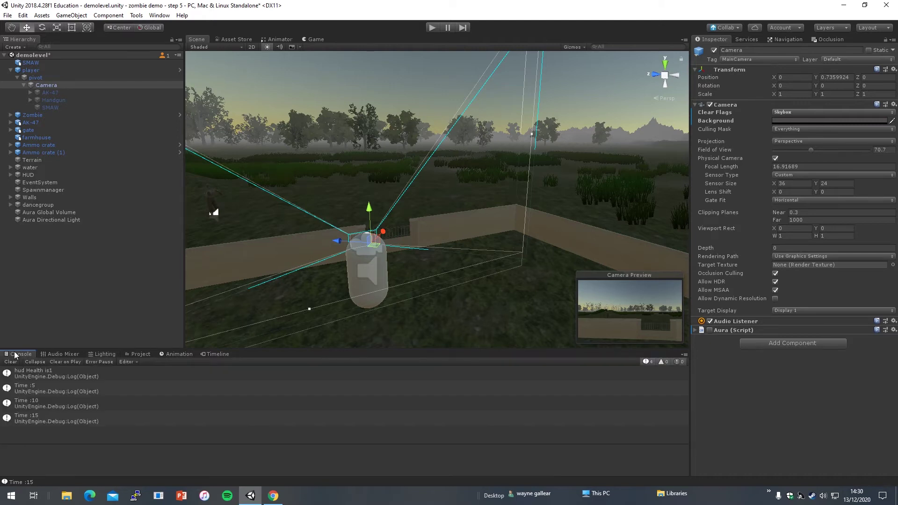
left_click(7, 257)
right_click(64, 240)
right_click(50, 244)
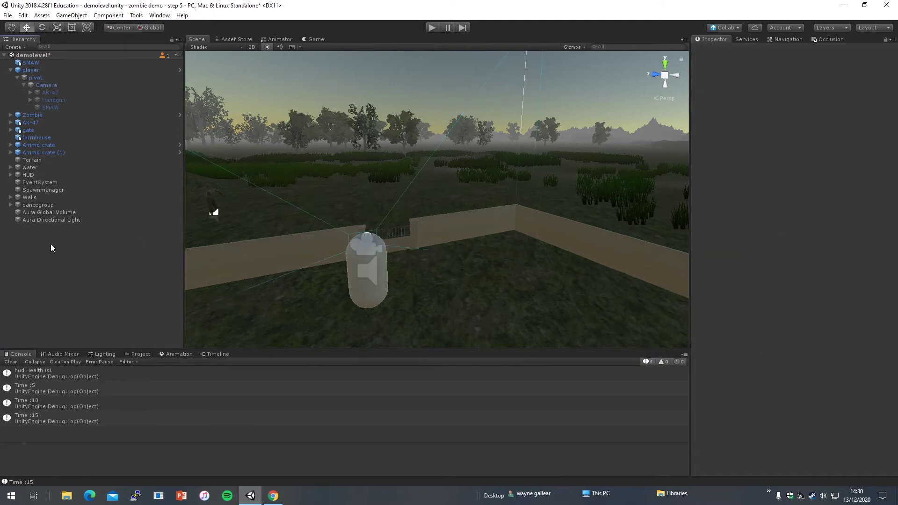
mouse_move(72, 312)
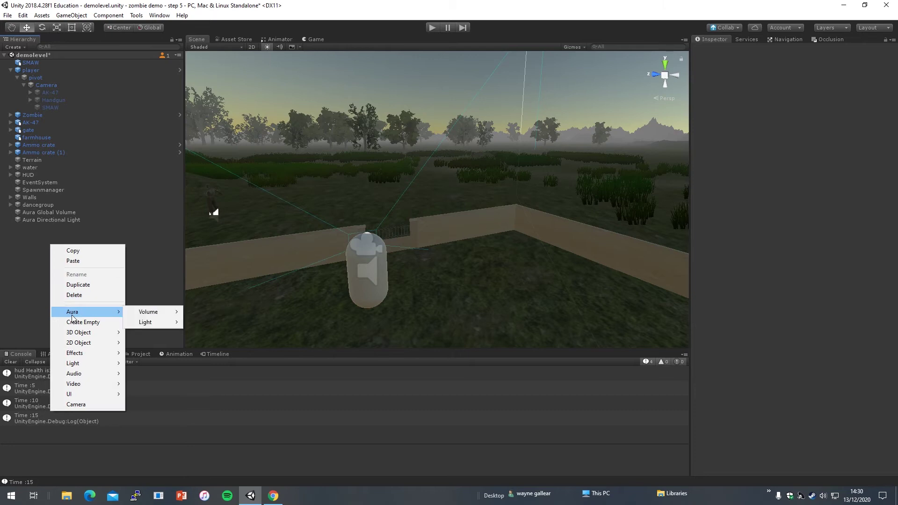
left_click(26, 285)
Step: Try to enable the Aura Volume script on Aura Global Volume, and enable the Light component of Aura Directional Light
left_click(49, 214)
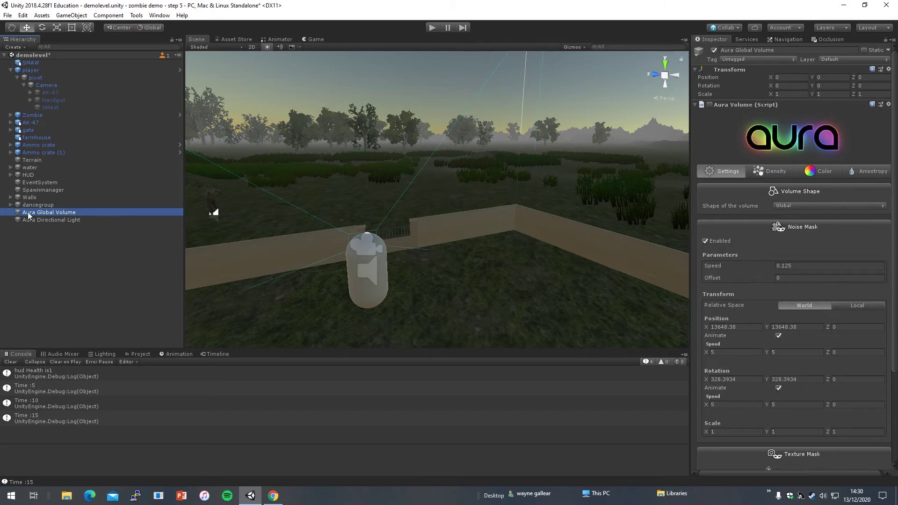
left_click(713, 106)
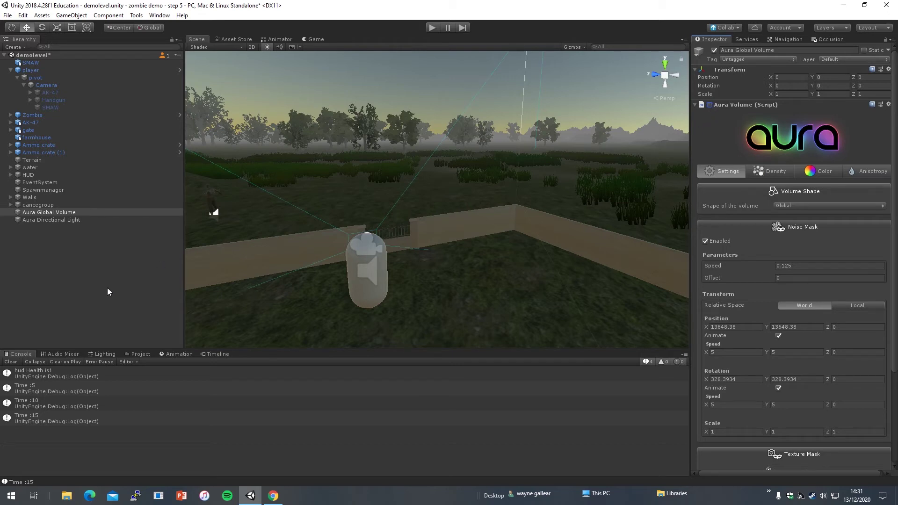
left_click(36, 221)
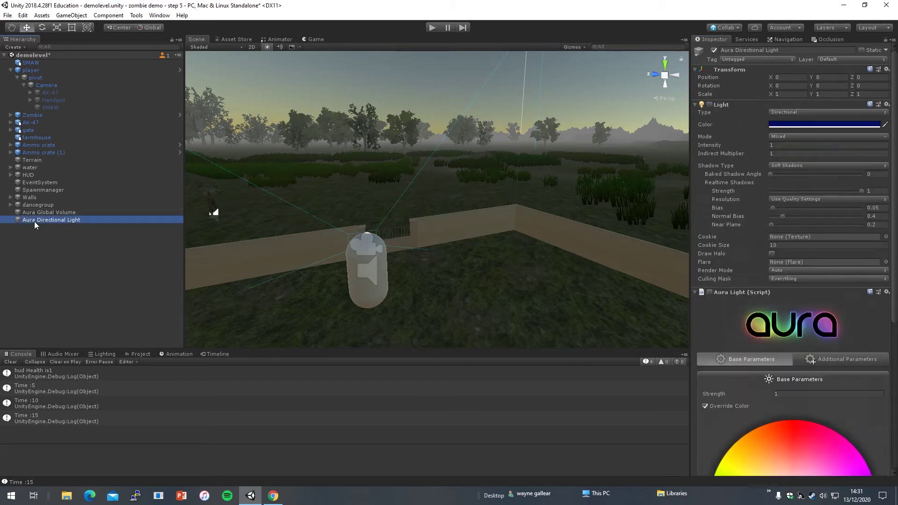
left_click(712, 105)
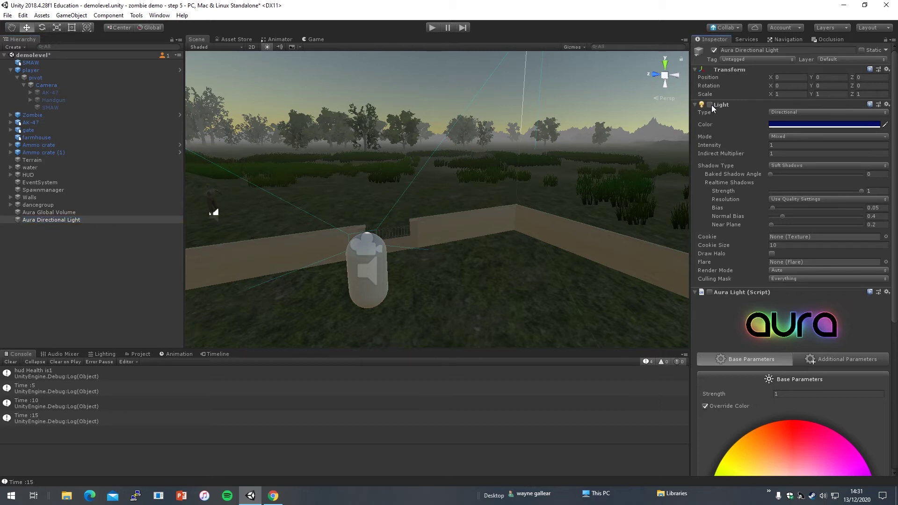
left_click(710, 105)
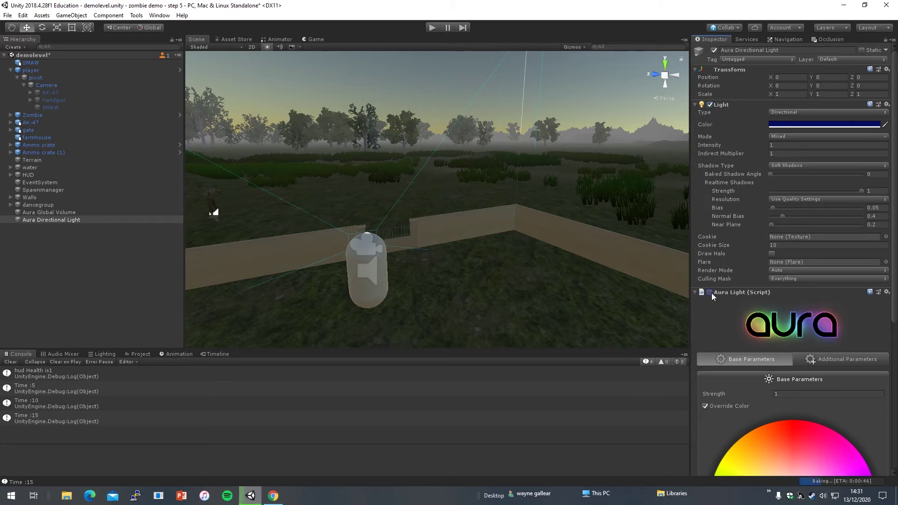
Step: Toggle the Aura Light script on Aura Directional Light and clear the console log
left_click(33, 212)
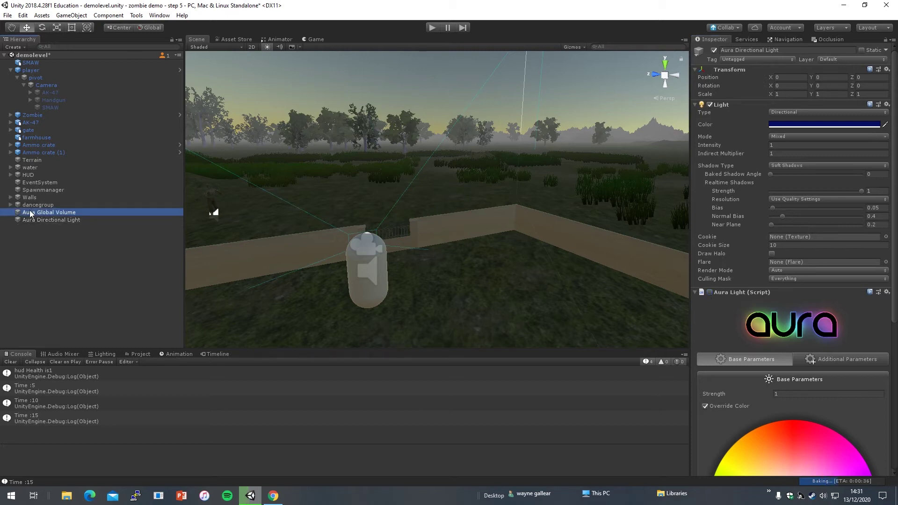
left_click(33, 219)
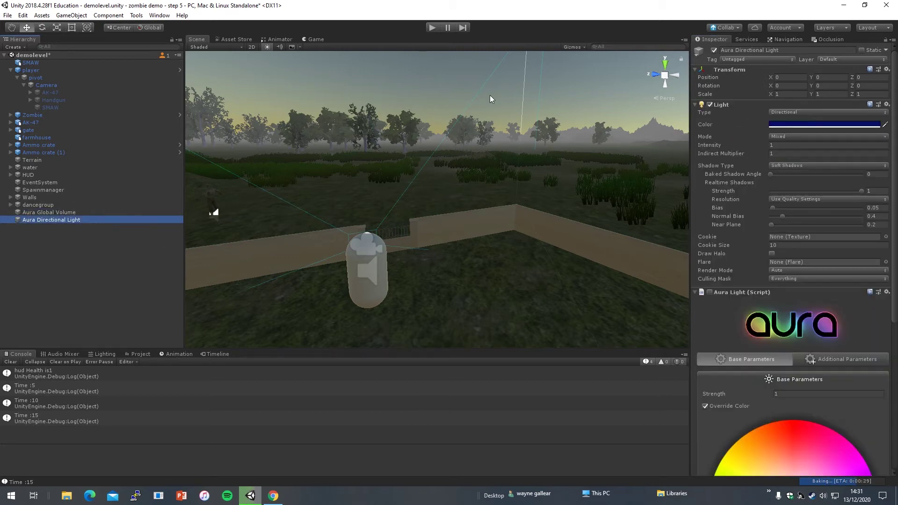
left_click(710, 292)
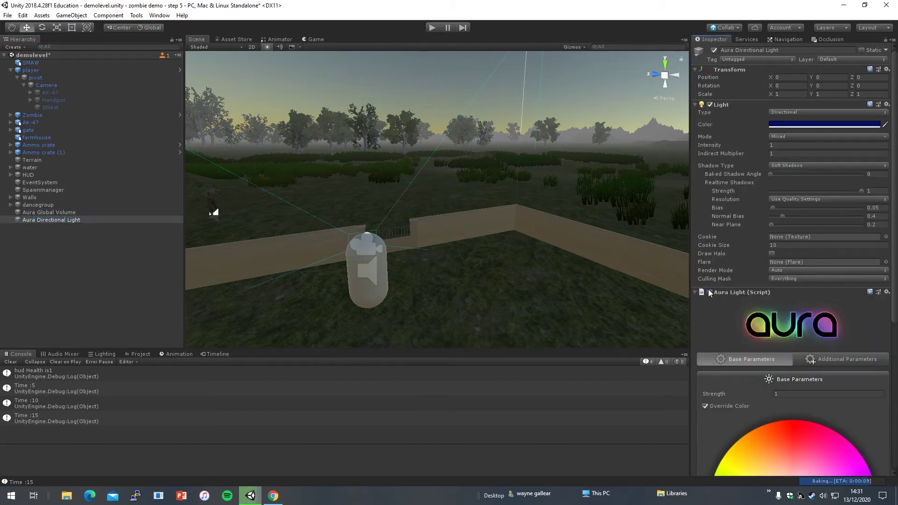
left_click_drag(497, 304, 463, 260, "alt")
left_click(10, 362)
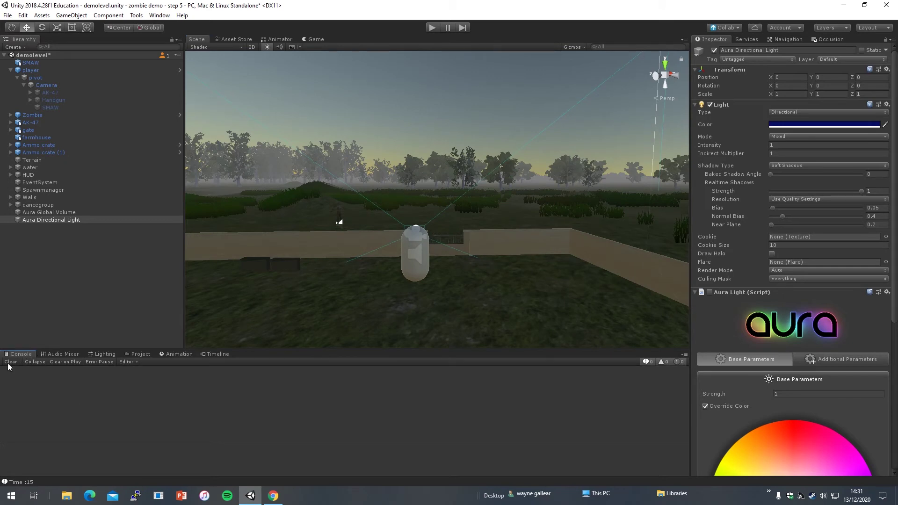
left_click_drag(344, 257, 342, 85, "alt")
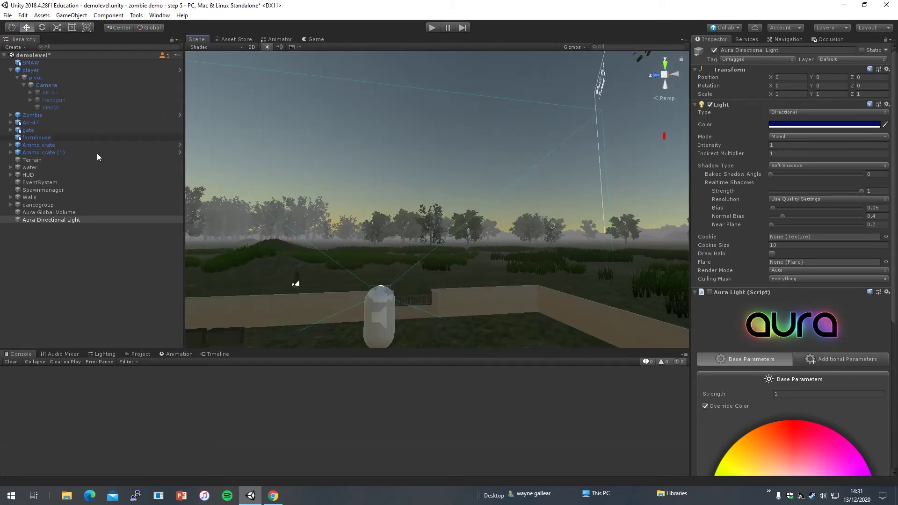
left_click(711, 292)
Step: Enable the Aura script on the player's Camera and look across the scene at the walls and trees
left_click(60, 86)
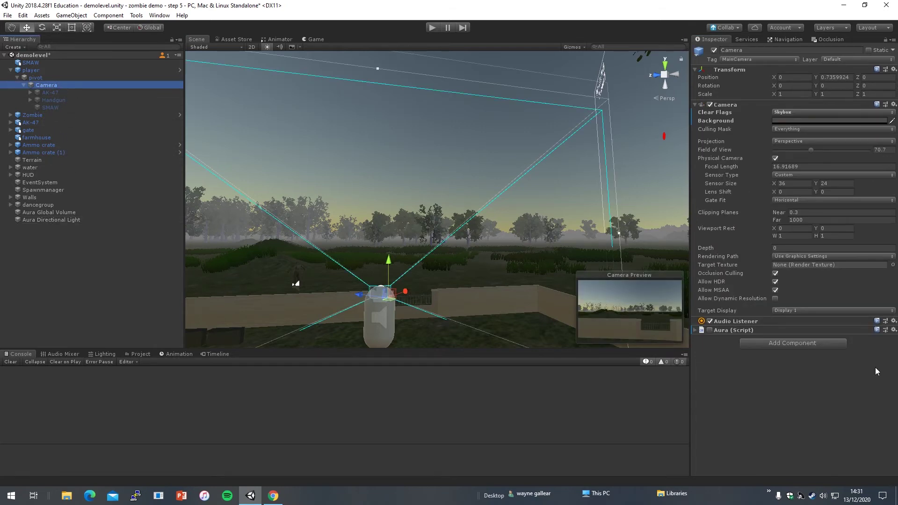
left_click(711, 330)
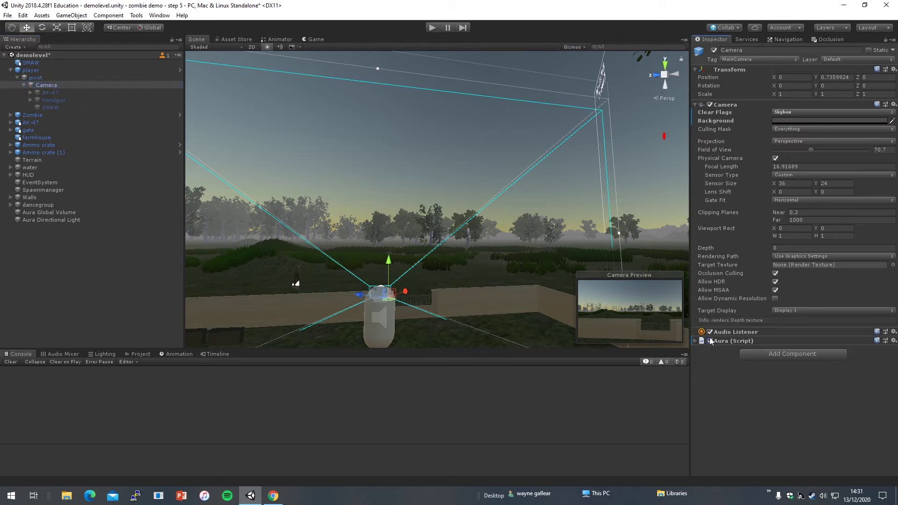
right_click_drag(403, 182, 212, 228)
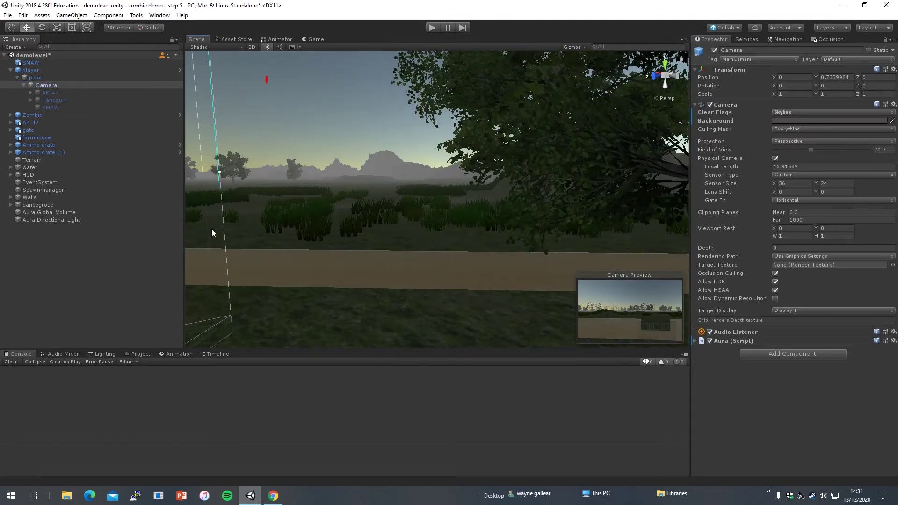
Step: Enable the Aura Light script on Aura Directional Light and frame the light in the scene
left_click(43, 212)
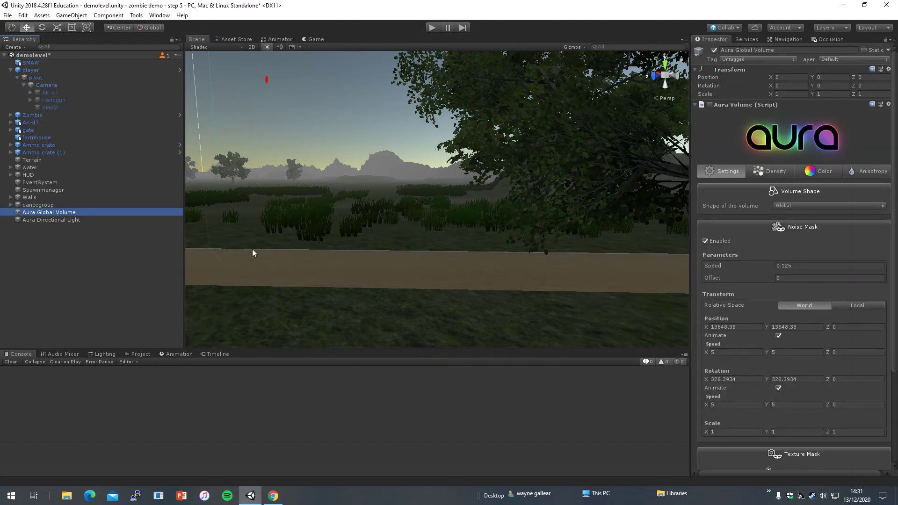
left_click(78, 220)
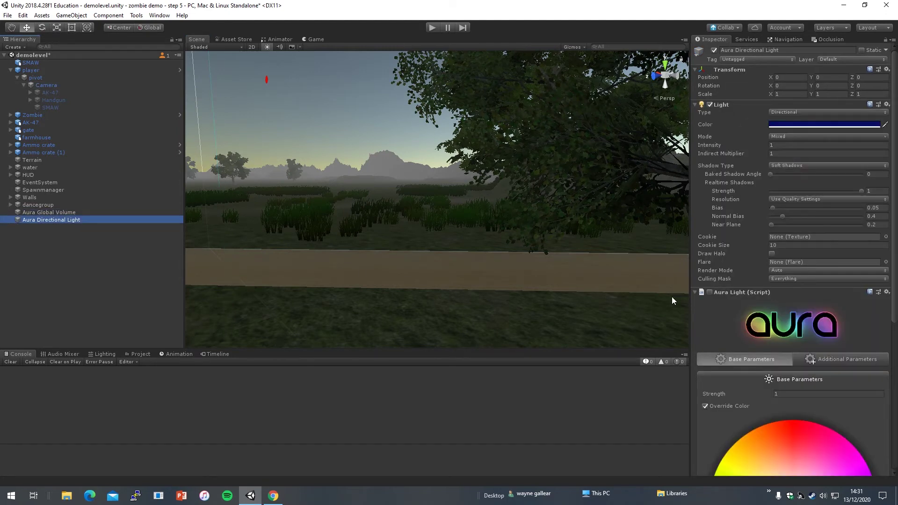
left_click(709, 292)
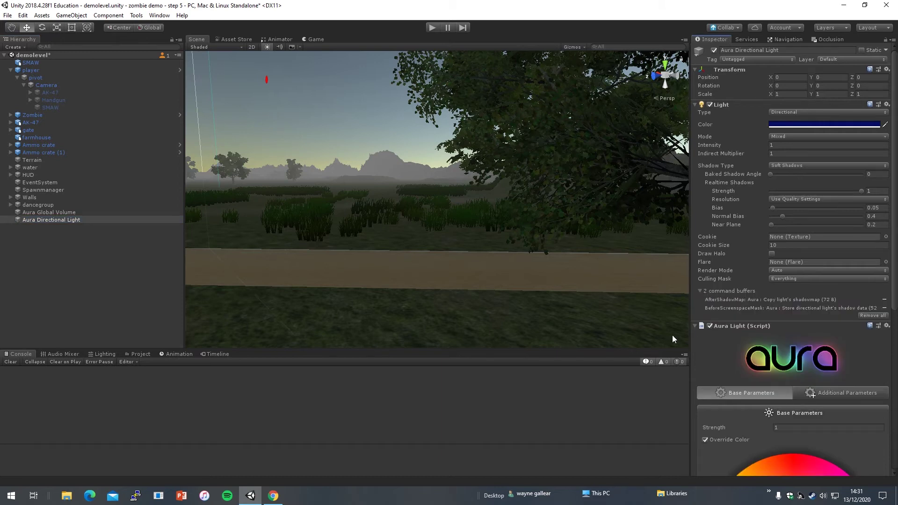
key("f")
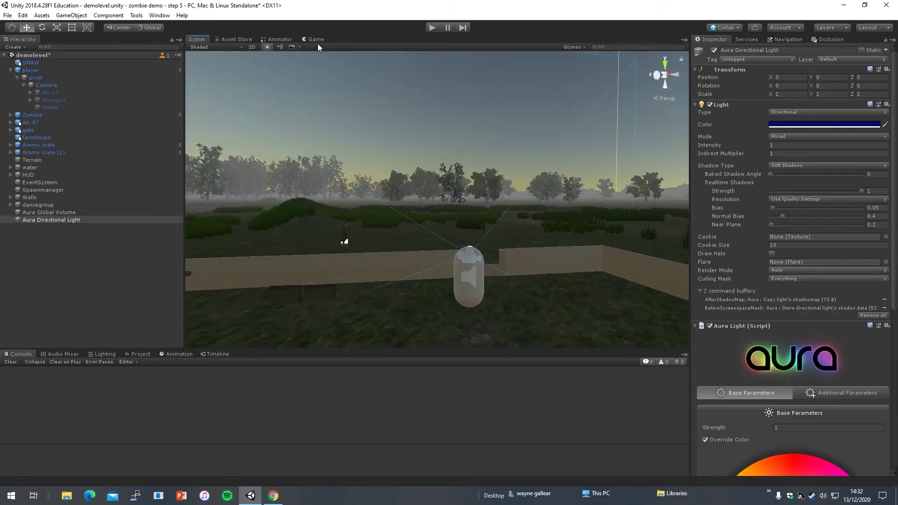
Step: Run the game and switch the Aura Light script on Aura Directional Light off and back on to compare the lighting
left_click(318, 43)
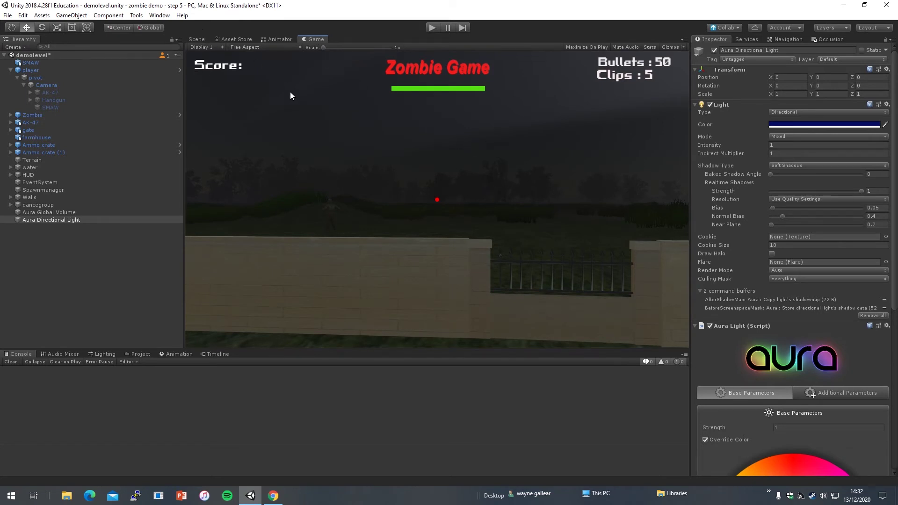
left_click(431, 28)
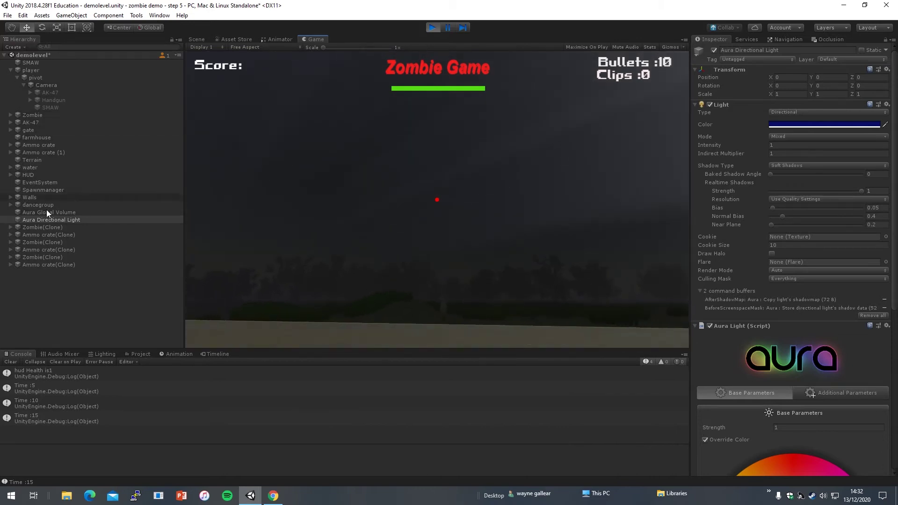
left_click(55, 219)
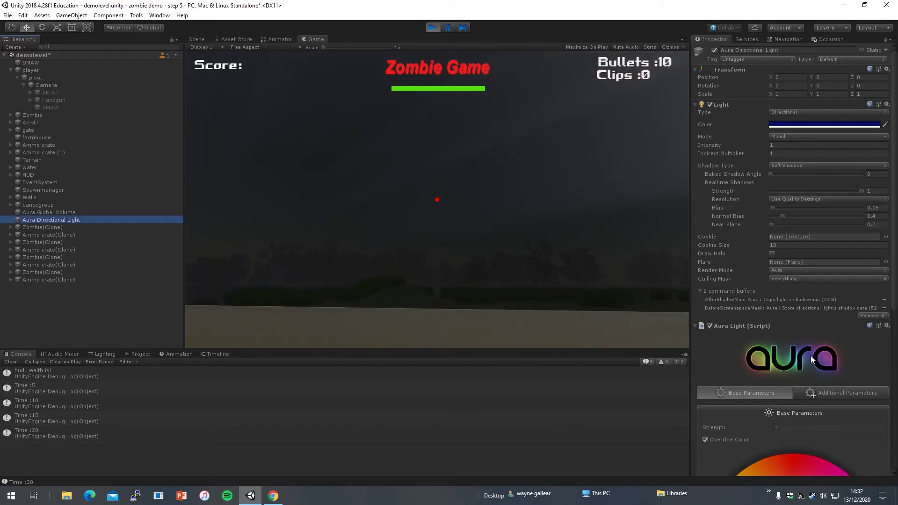
left_click(710, 326)
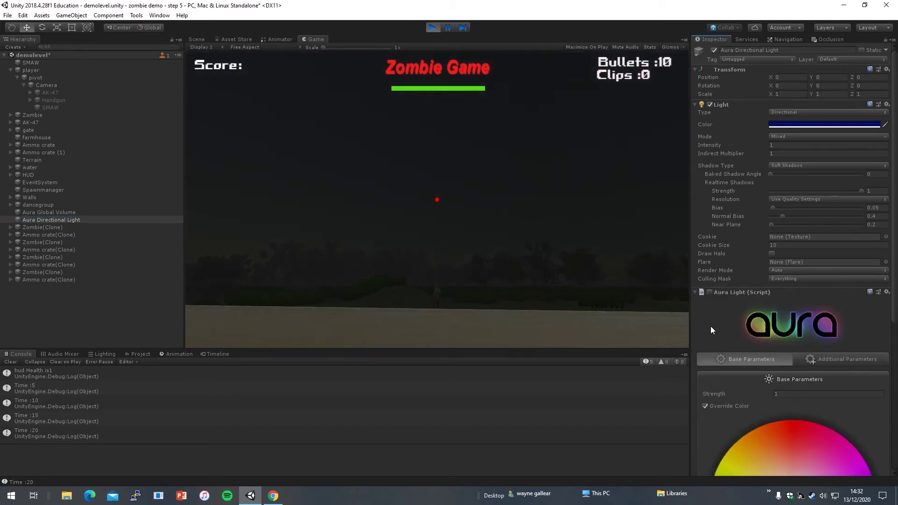
left_click(709, 293)
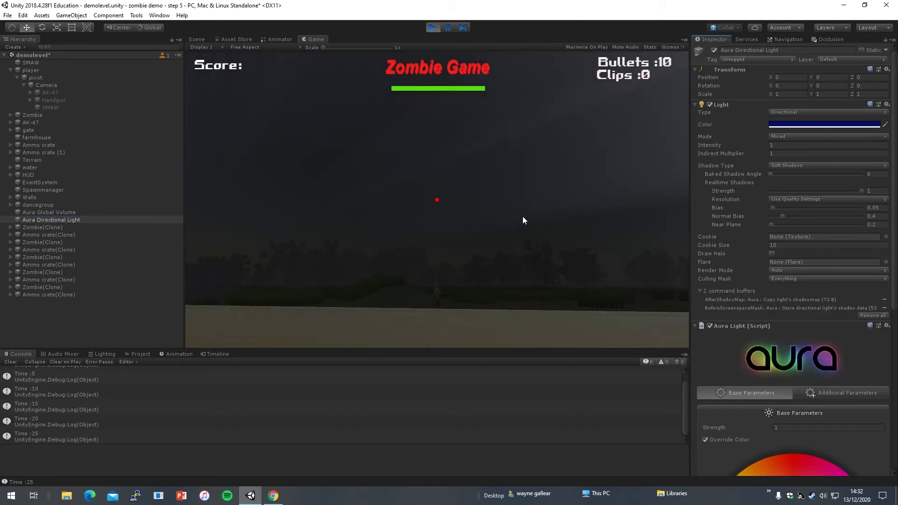
Step: Play-test the level around the tree, gate, walls and weapons to examine the Aura lighting from different directions
left_click(207, 232)
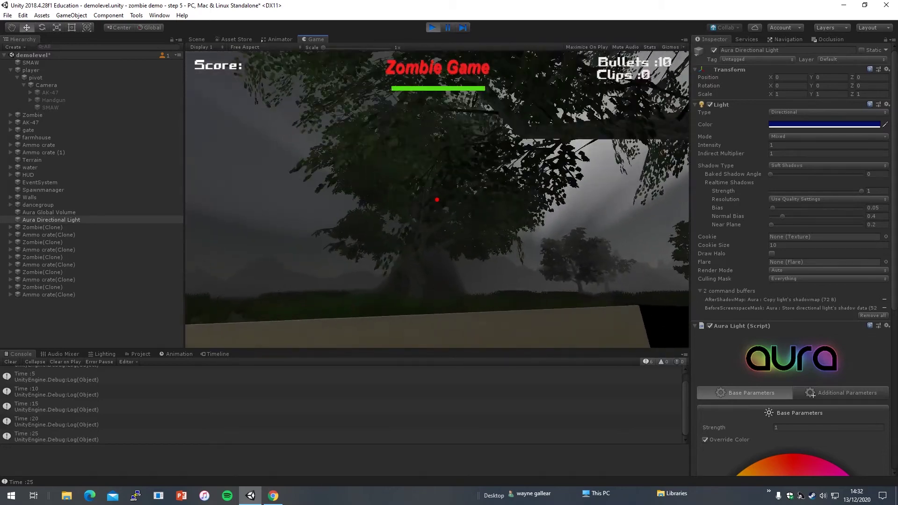
key("Escape")
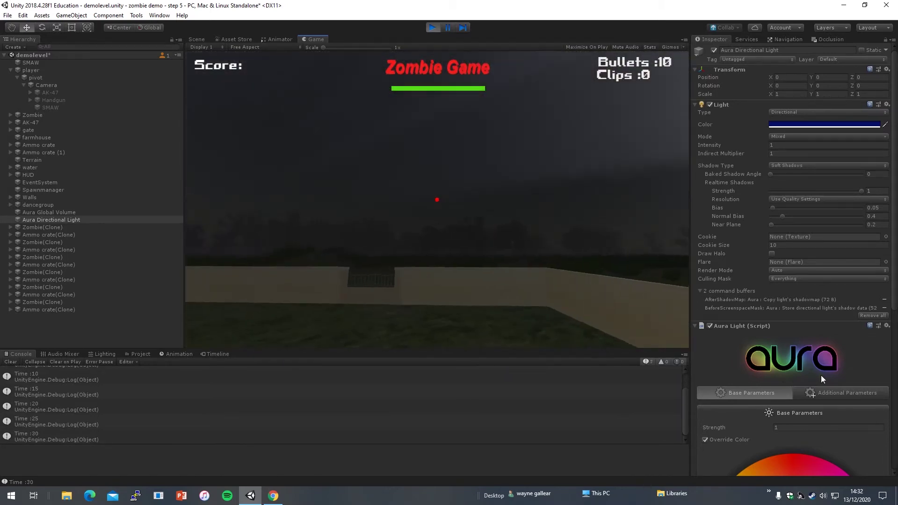
left_click(538, 253)
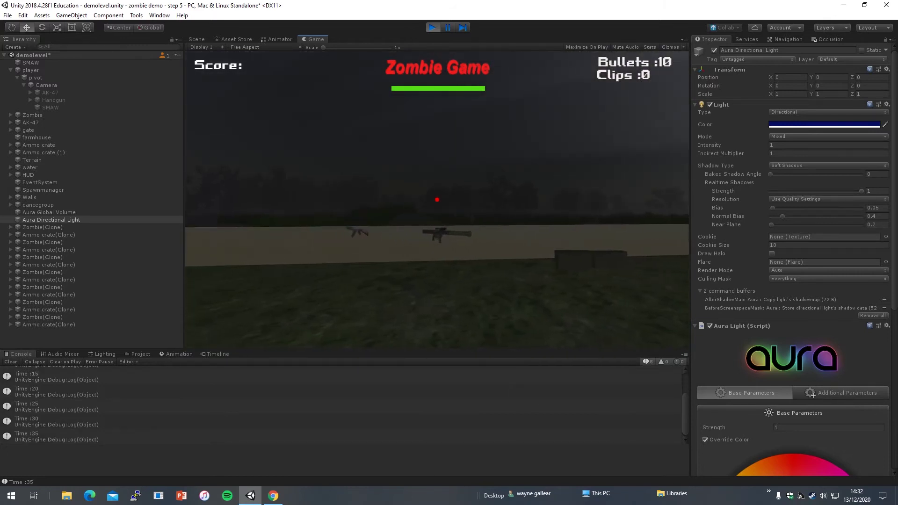
key("w")
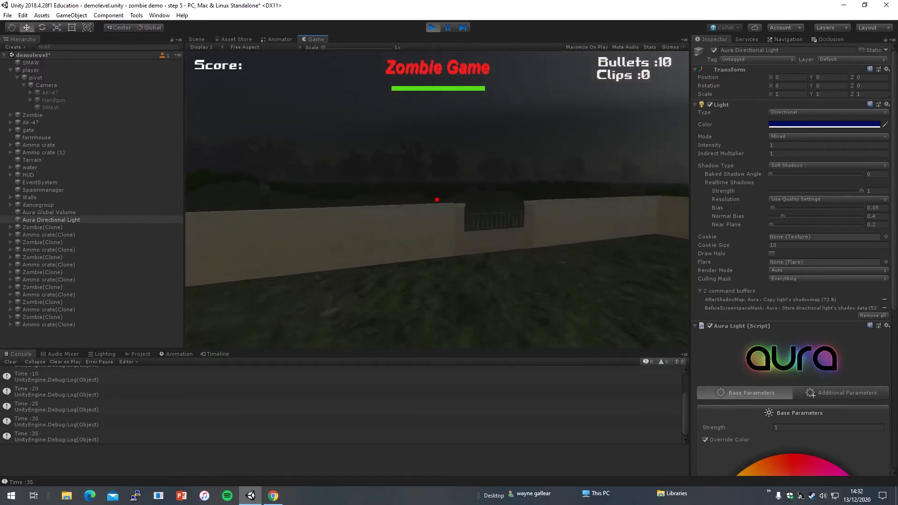
key("s")
key("Escape")
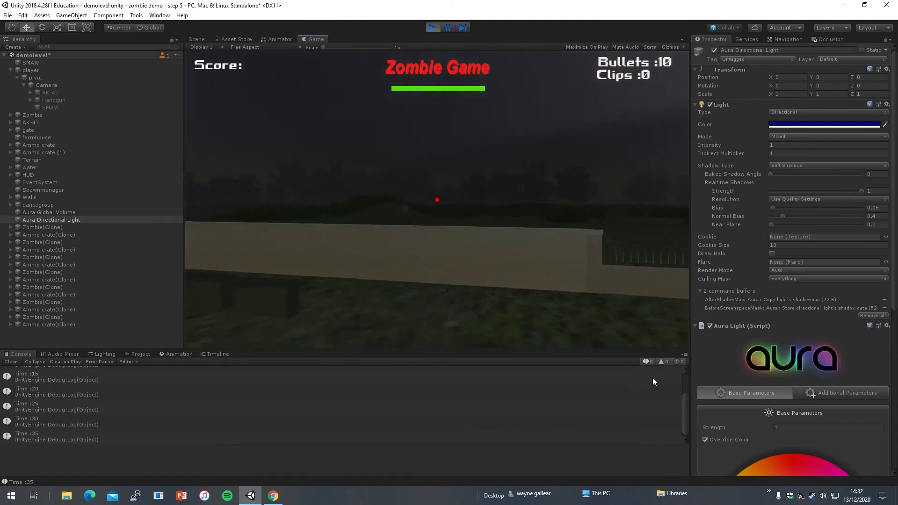
key("w")
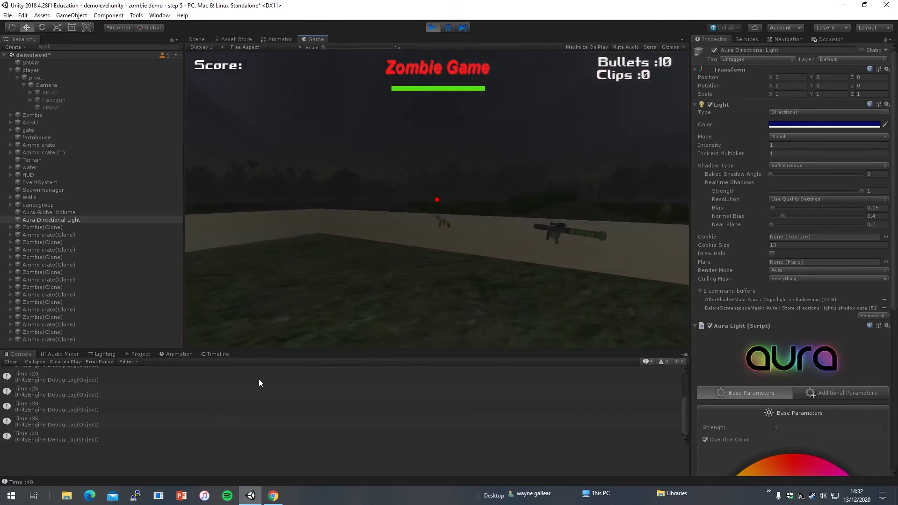
Step: Check the Aura components on Aura Global Volume and the player's Camera while the game is running
left_click(26, 212)
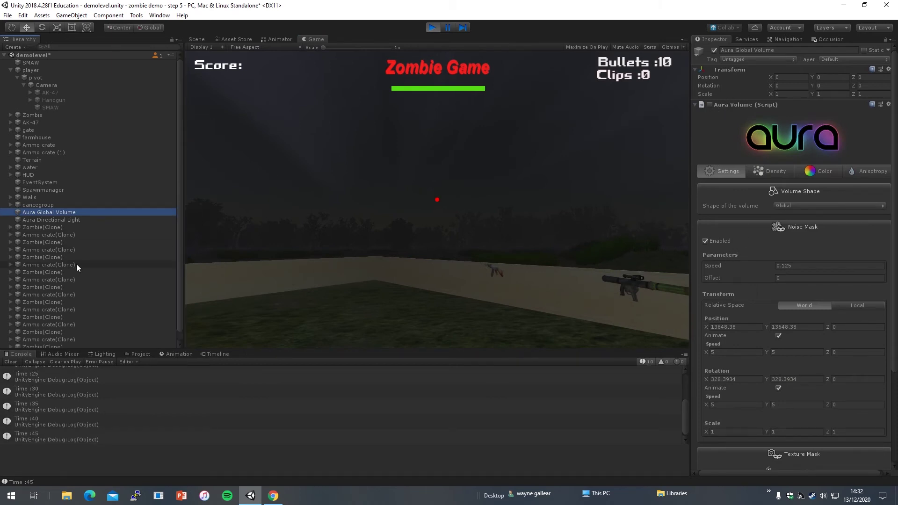
left_click(44, 84)
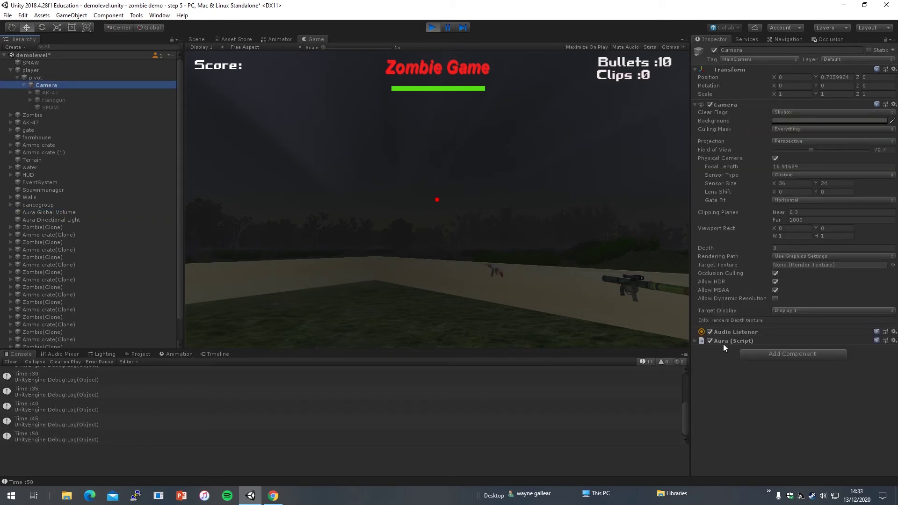
left_click(684, 299)
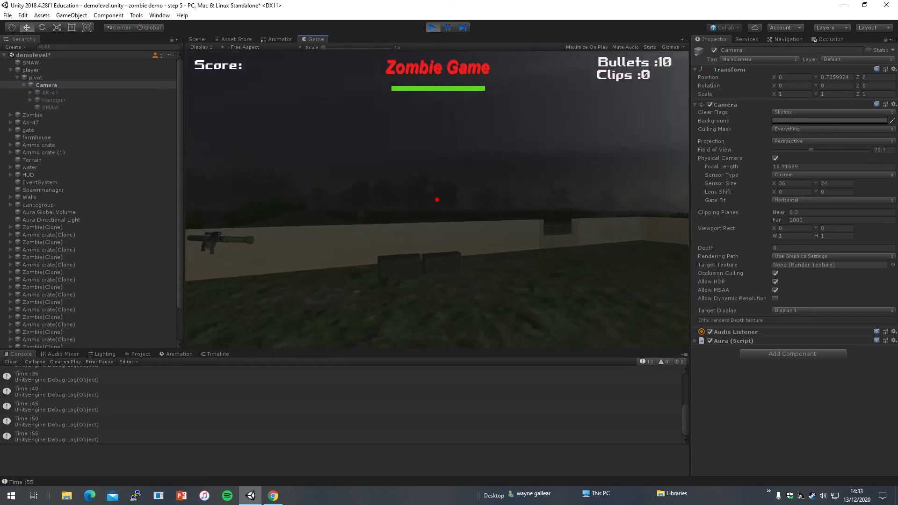
Step: Try several Ambient Light colours in the Camera's Aura script during play, ending on a muted blue
left_click(694, 341)
scroll(796, 383, "down", 3)
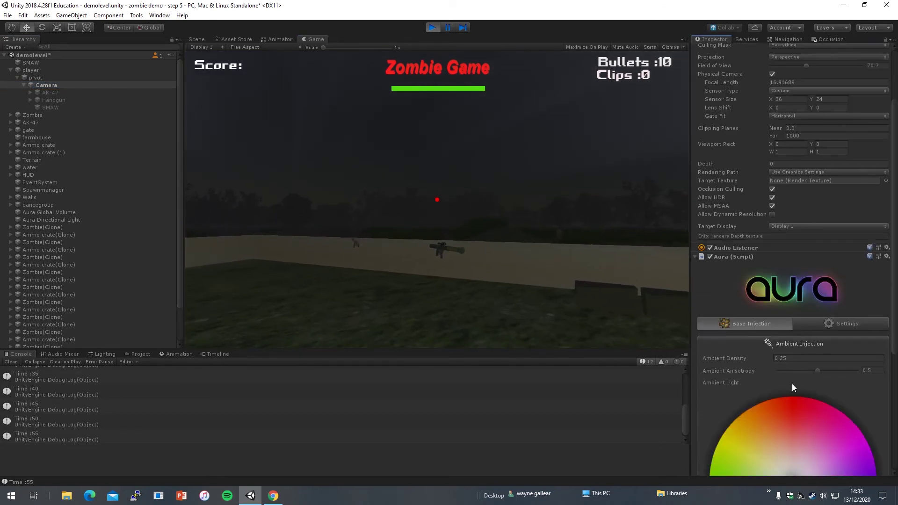
scroll(793, 374, "down", 6)
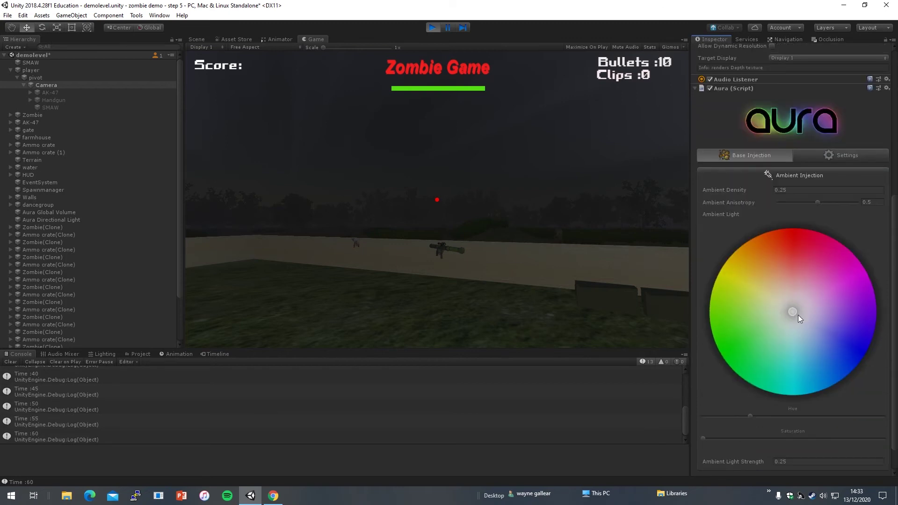
left_click_drag(793, 312, 861, 299)
left_click_drag(819, 327, 777, 330)
left_click_drag(720, 344, 802, 324)
left_click_drag(851, 365, 841, 350)
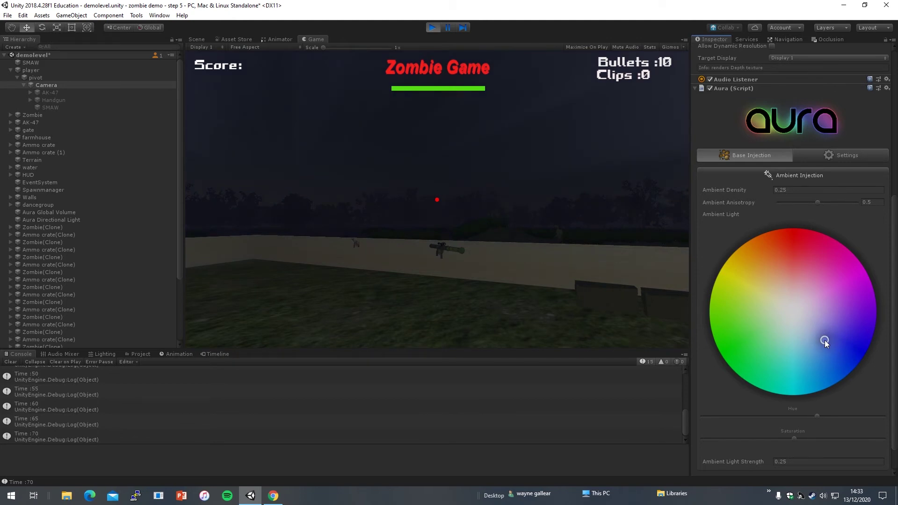
Step: Play-test the blue ambient light around the walls and trees, and stop the game
left_click(400, 295)
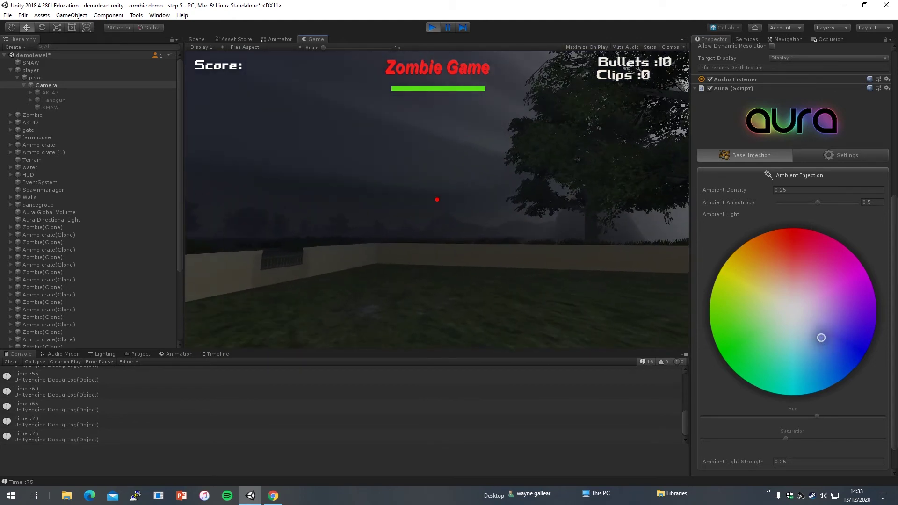
key("w")
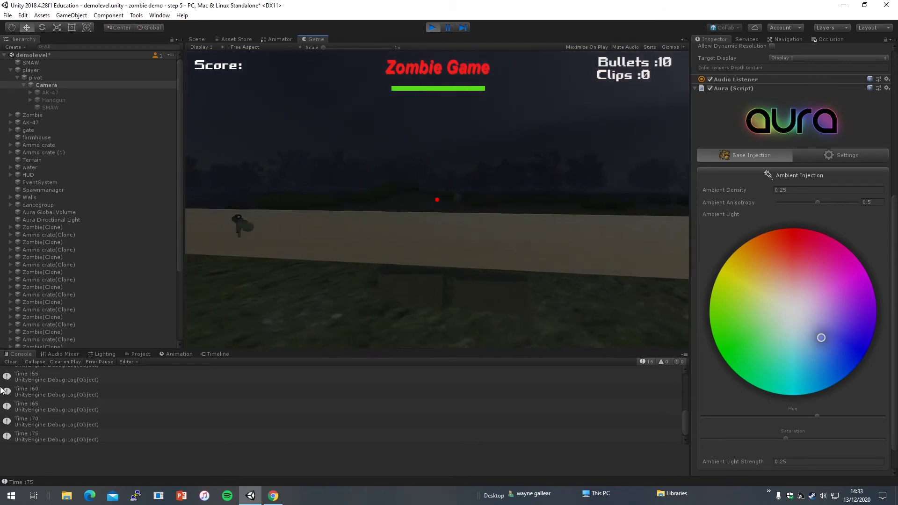
key("a")
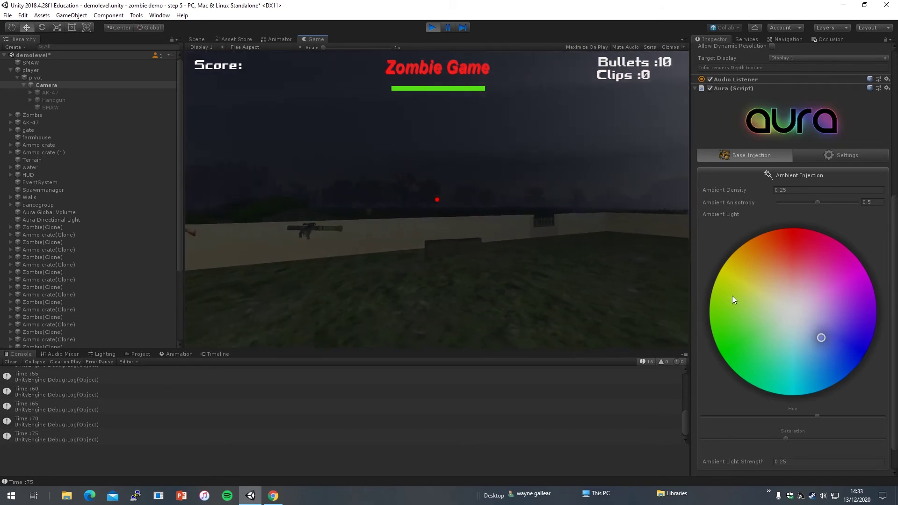
key("d")
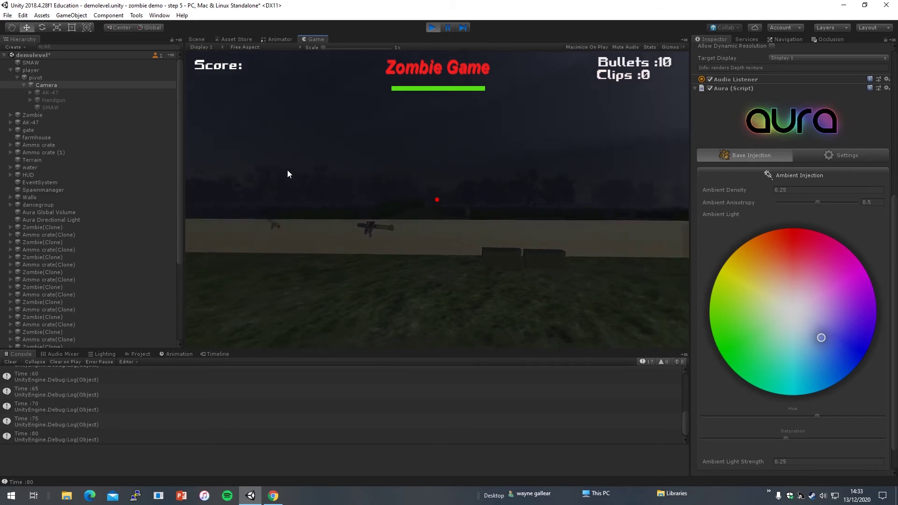
left_click(430, 29)
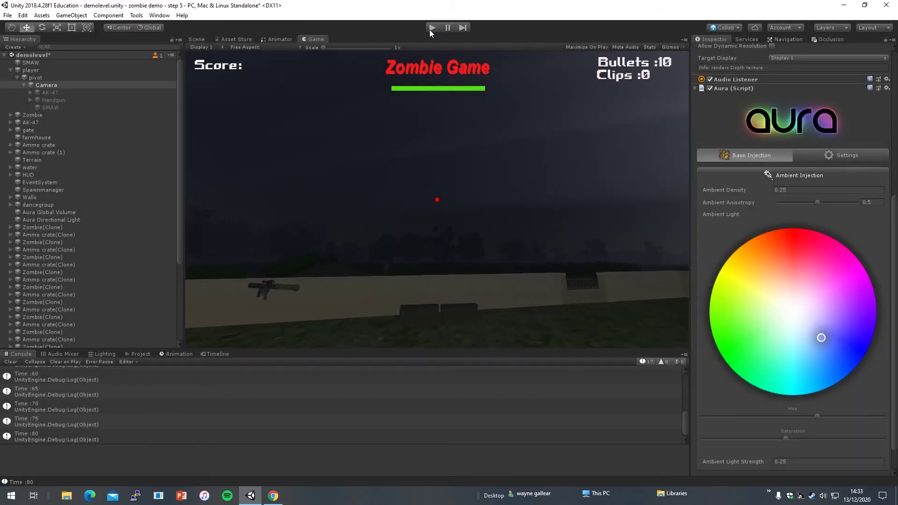
Step: Turn off scene lighting in the Scene view, look over the area around the player, and clear the console log
left_click(196, 40)
right_click_drag(348, 127, 221, 136)
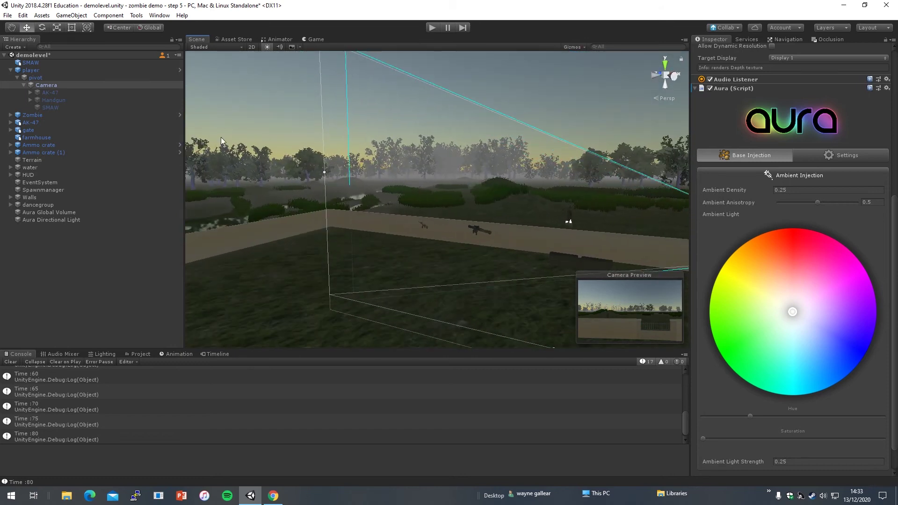
left_click(264, 49)
right_click_drag(421, 187, 214, 303)
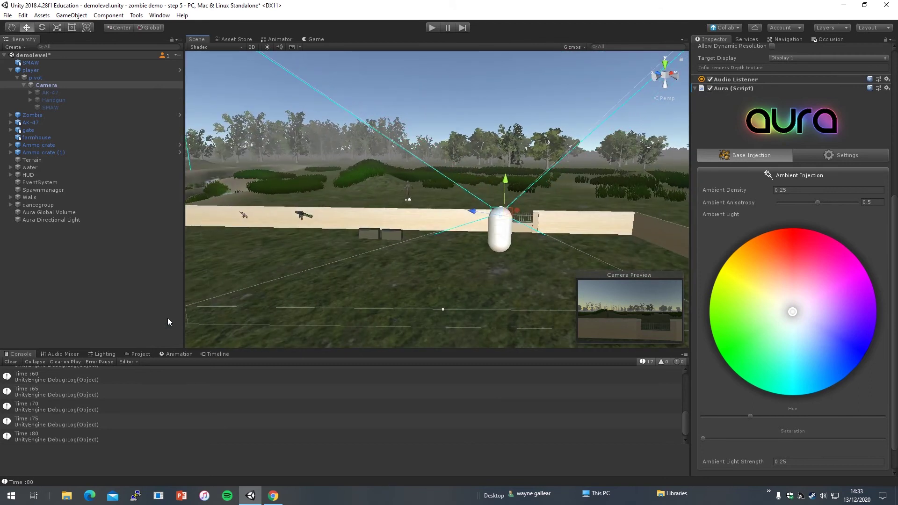
left_click(10, 362)
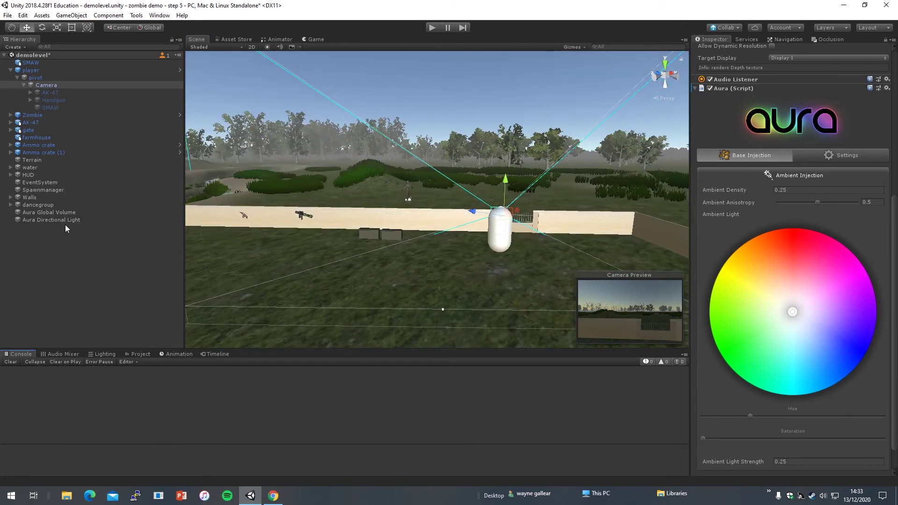
Step: Enable the Aura Volume script on Aura Global Volume
left_click(50, 213)
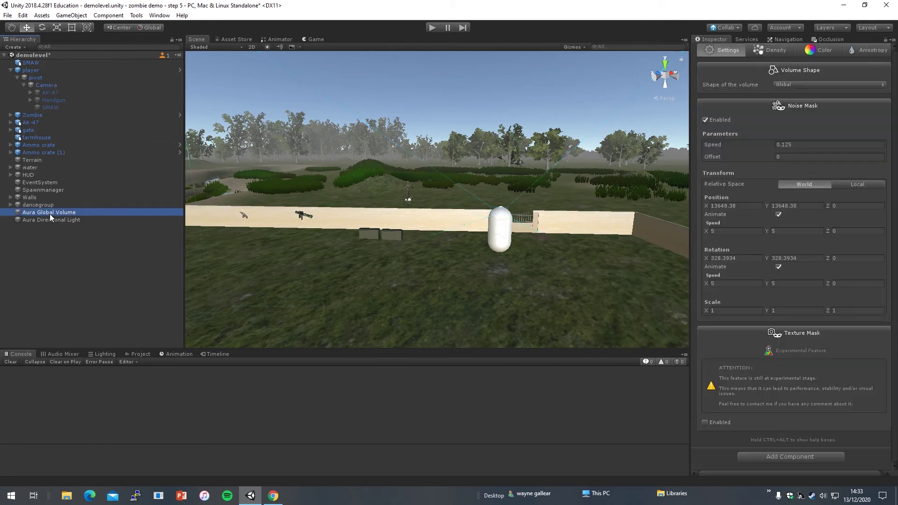
scroll(756, 211, "up", 3)
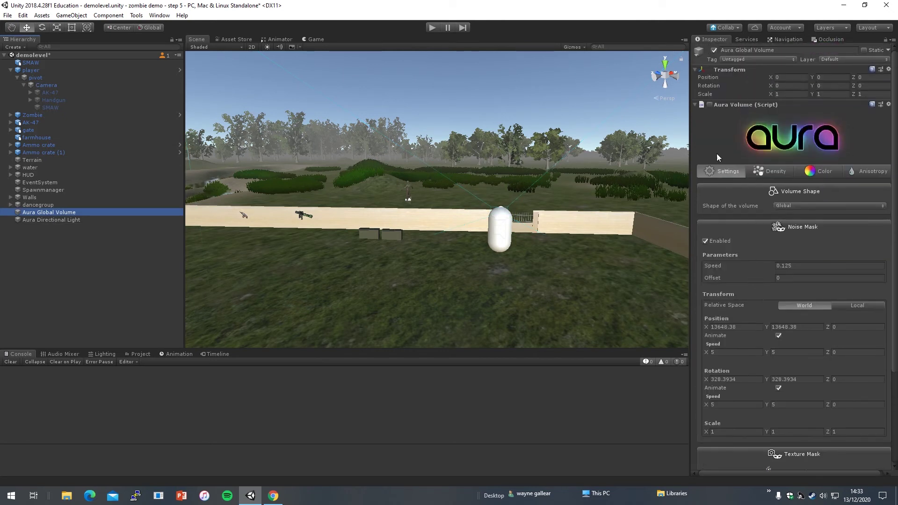
left_click(711, 104)
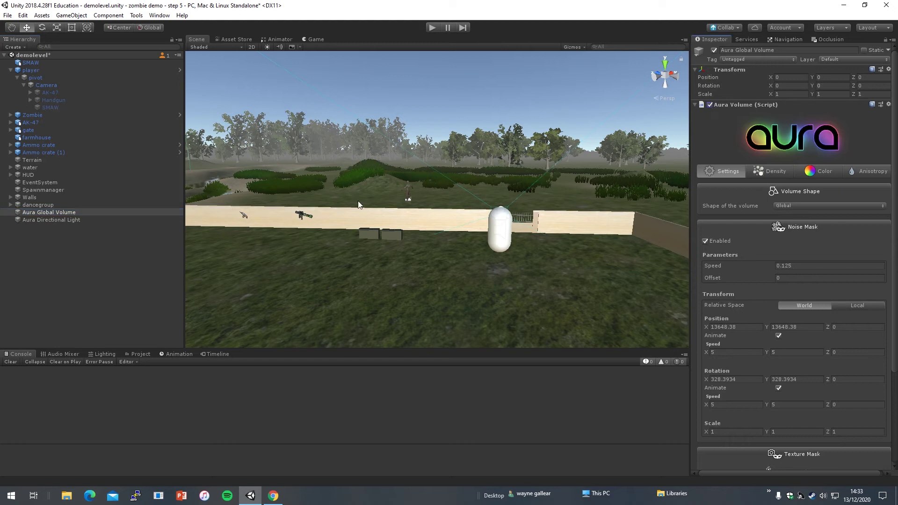
Step: Play-test the Aura volume in the level, and try a neutral grey for Aura Global Volume's Color Injection during play
left_click(433, 28)
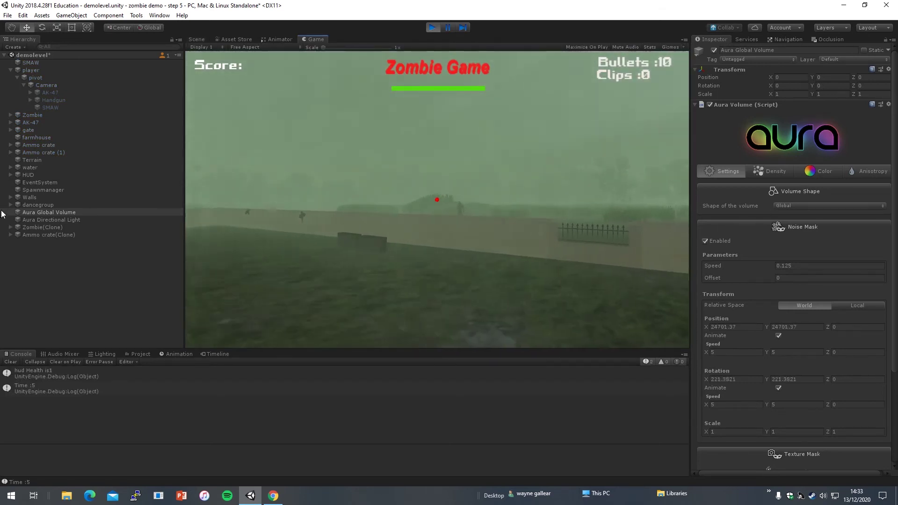
key("w")
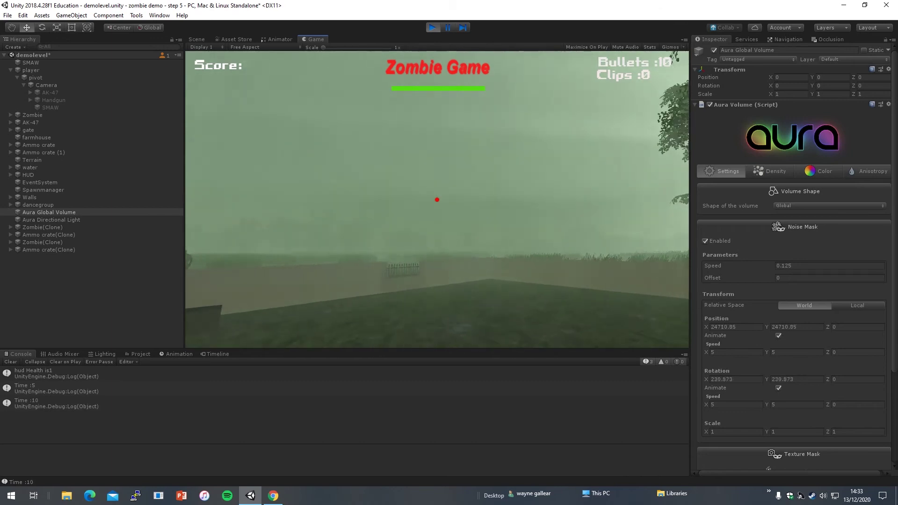
key("w")
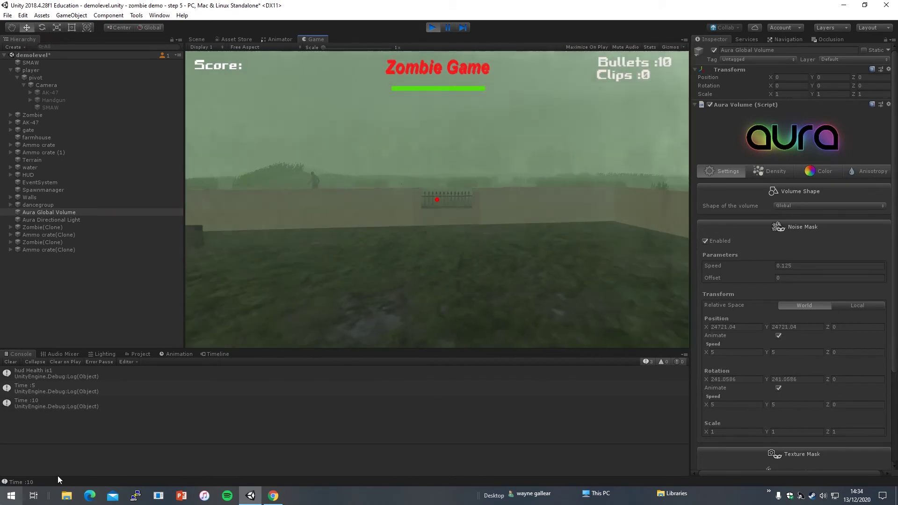
left_click(819, 171)
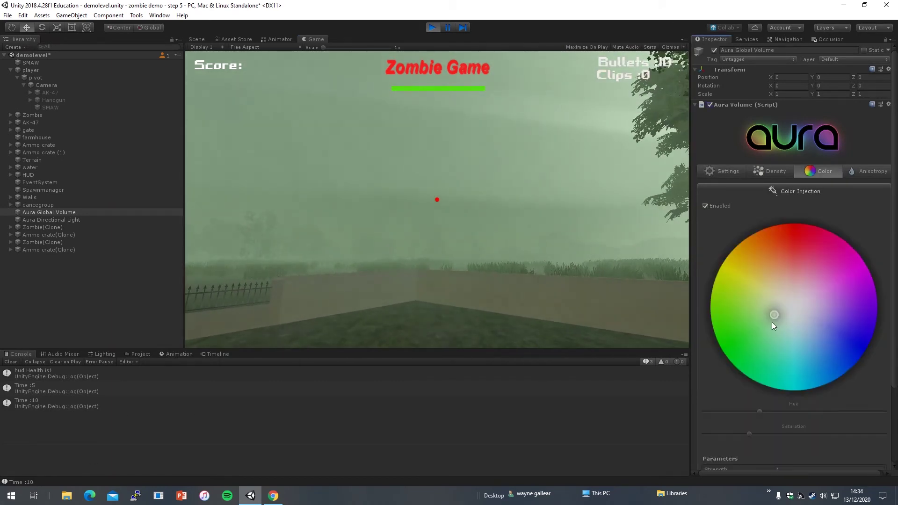
left_click_drag(772, 316, 792, 309)
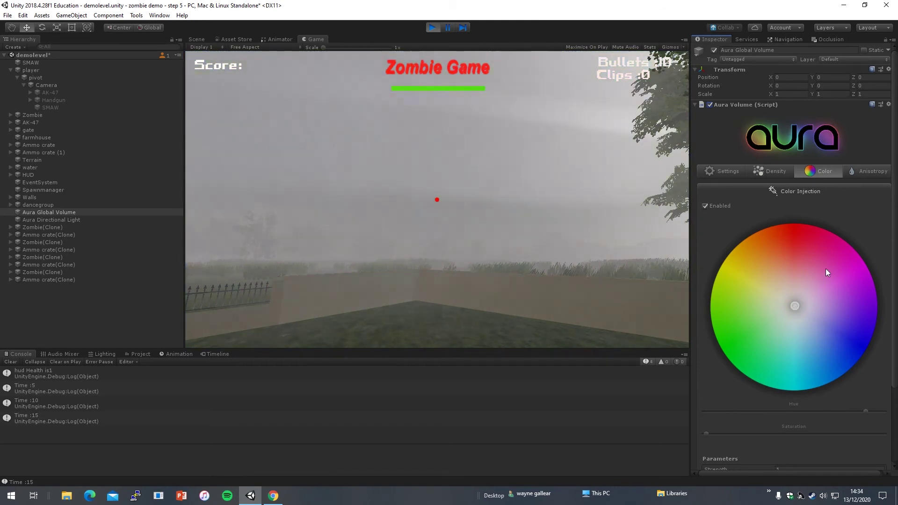
Step: Try Anisotropy Injection Strength values of 0.1 and 0.01 on Aura Global Volume during play, looking around the level between them
left_click(873, 172)
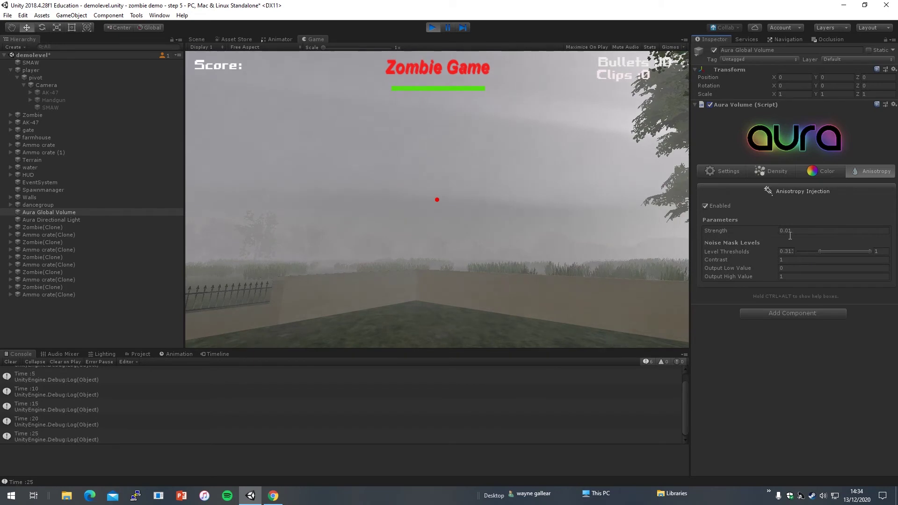
left_click(810, 233)
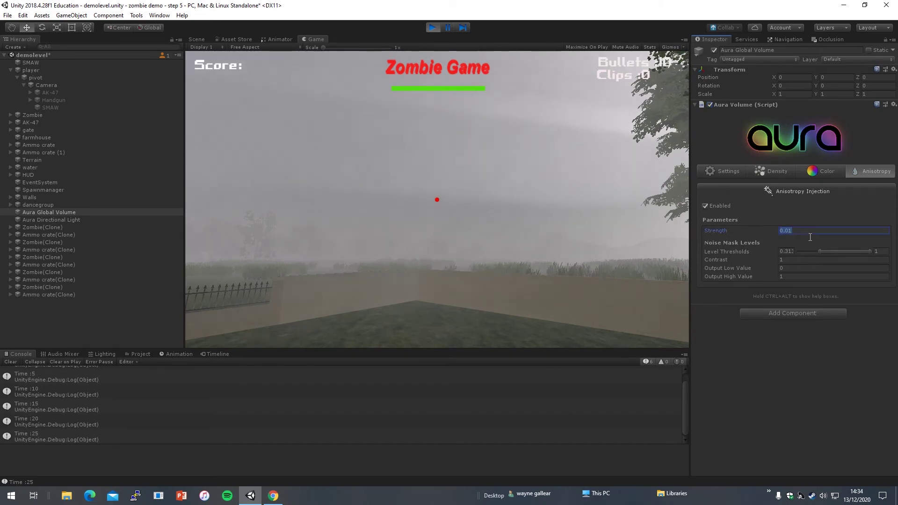
type(".1")
key("Return")
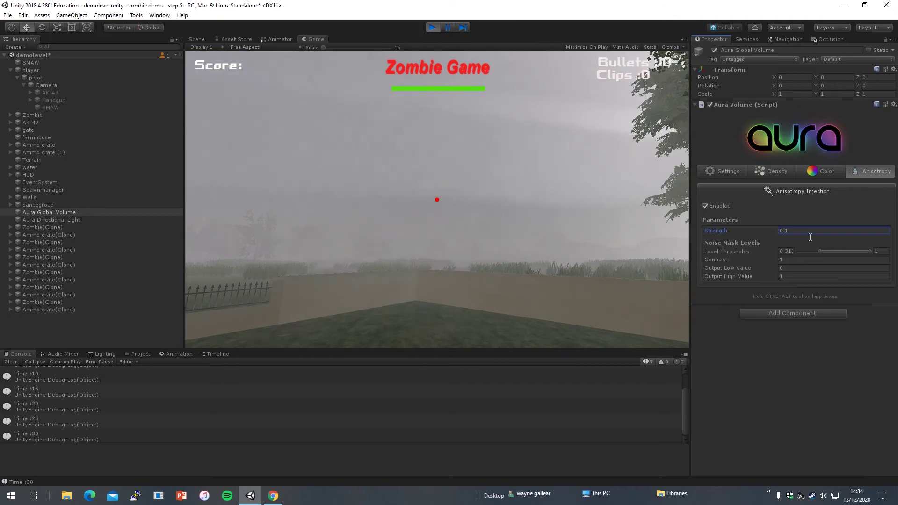
left_click(401, 160)
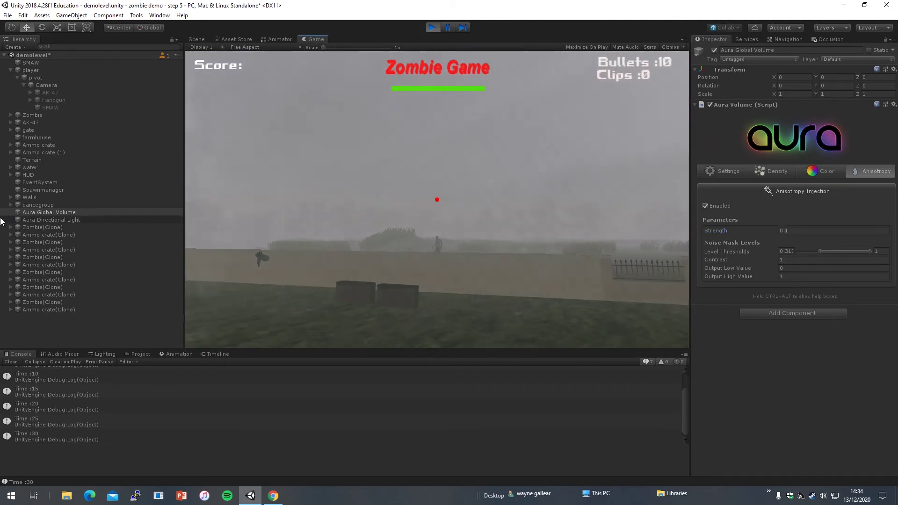
left_click(795, 230)
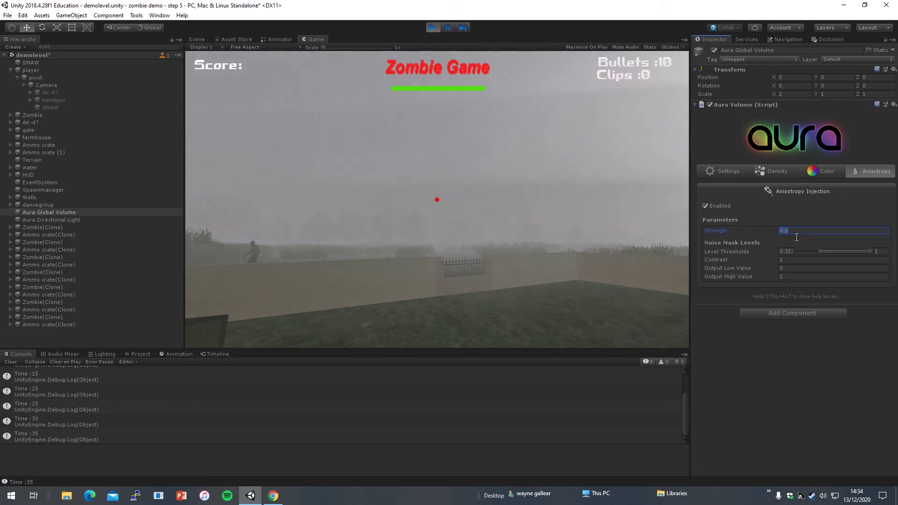
type("0.0")
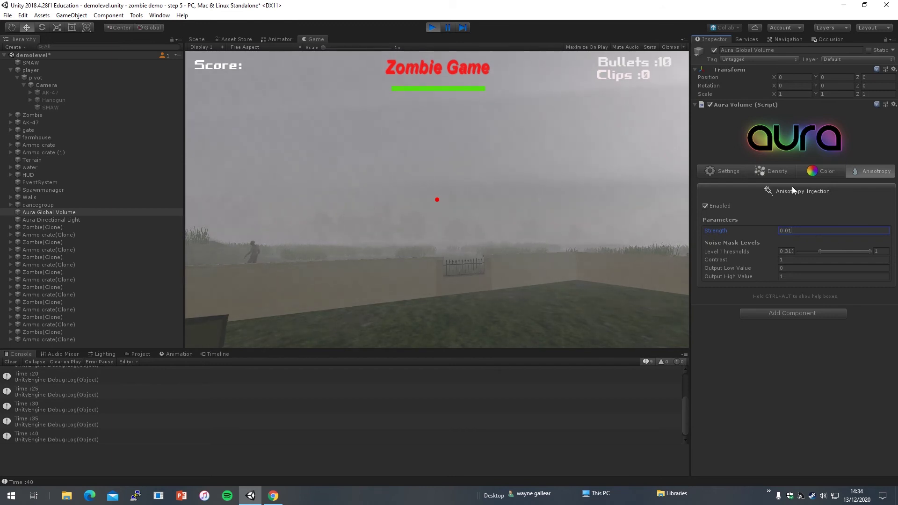
Step: Try a Density Injection Strength of 0.01 on Aura Global Volume, and stop the game
left_click(776, 168)
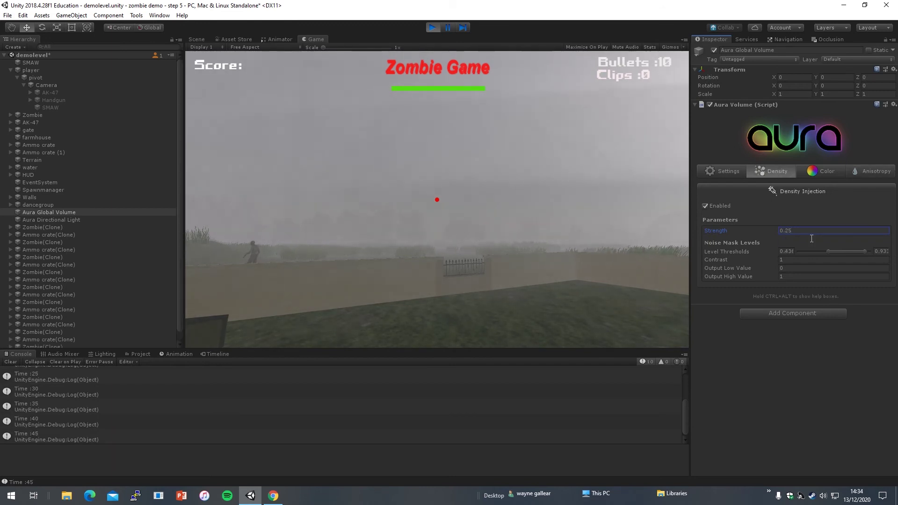
type(".01")
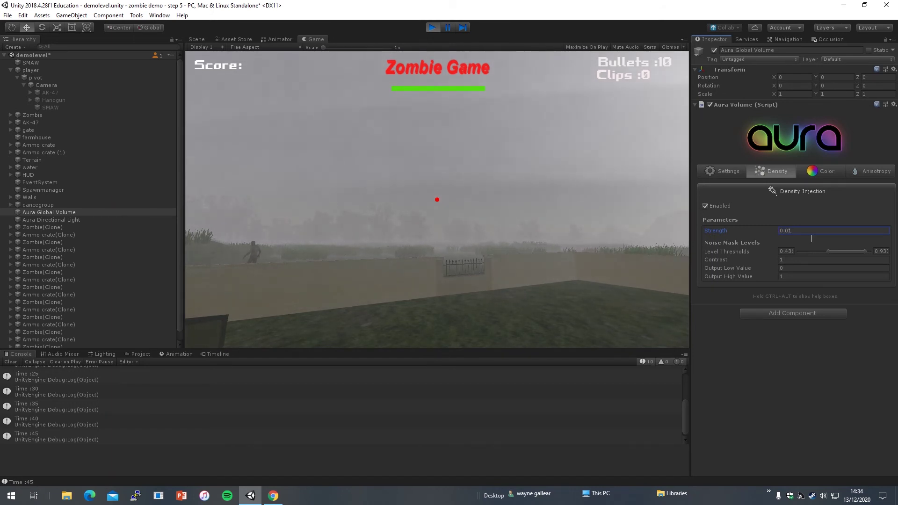
left_click(437, 27)
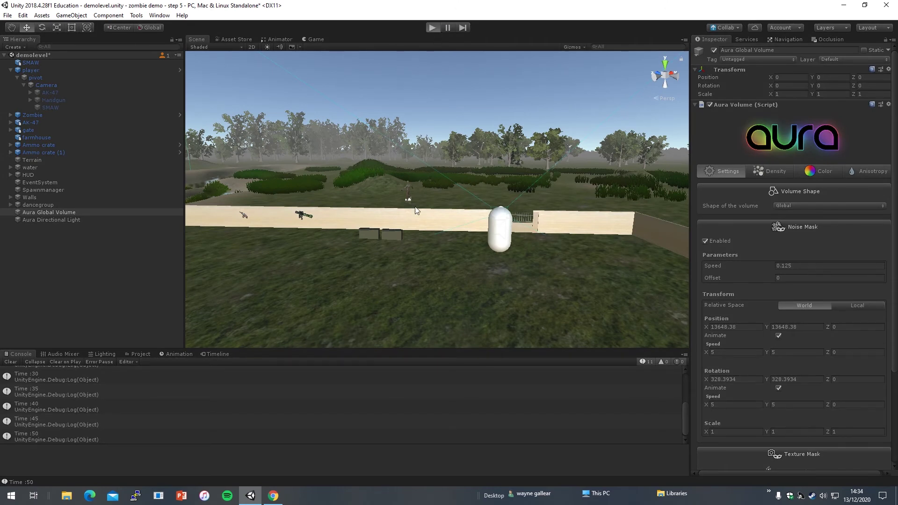
Step: Run the game again, disable the Aura Volume script on Aura Global Volume, and check the lighting along the walls
key("ctrl+p")
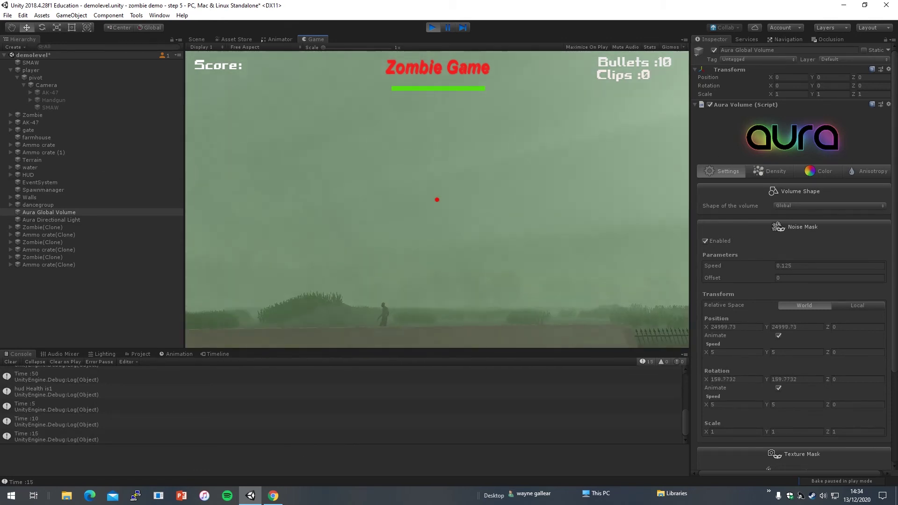
left_click(710, 105)
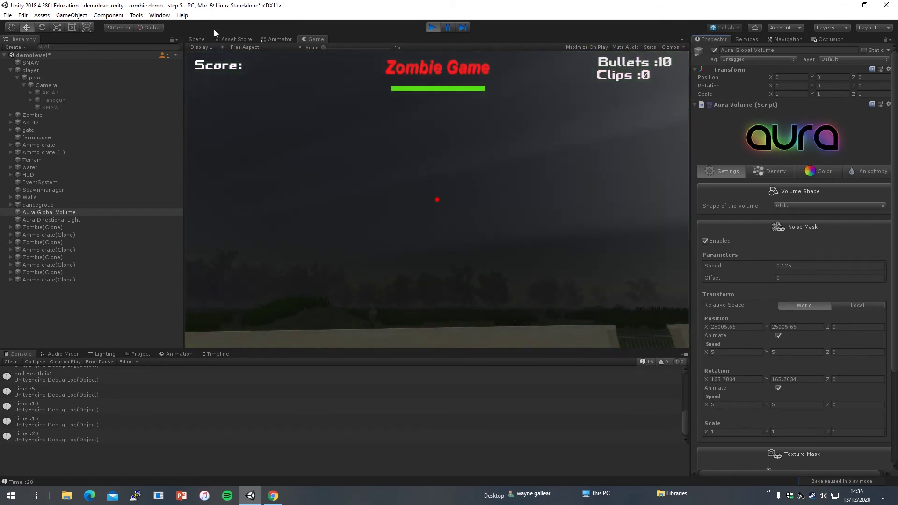
left_click(430, 234)
key("w")
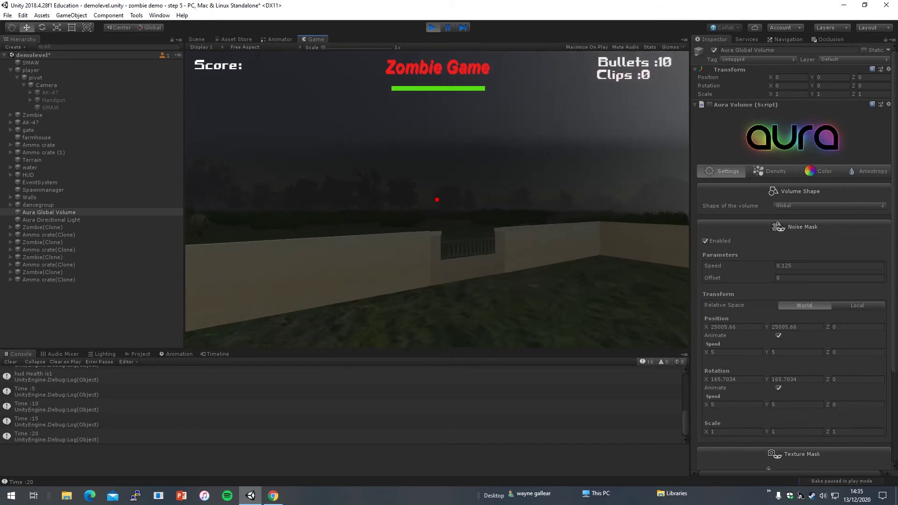
key("w")
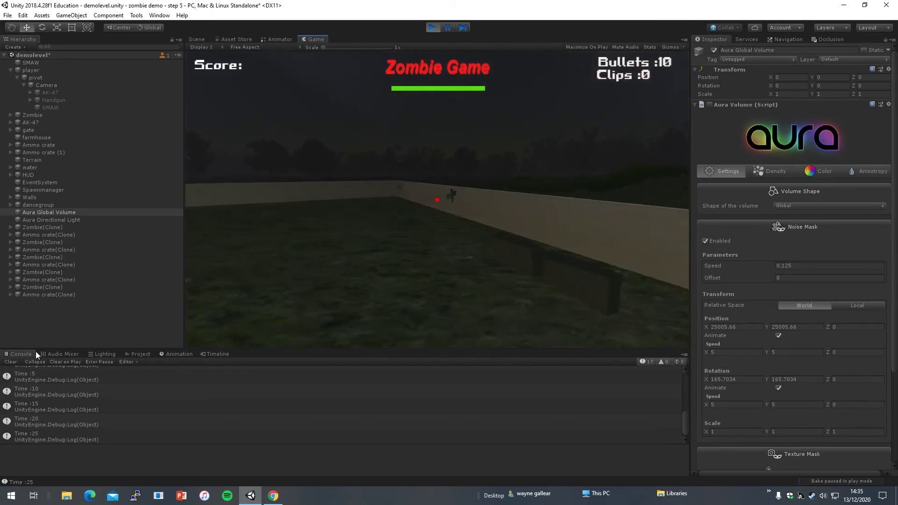
key("w")
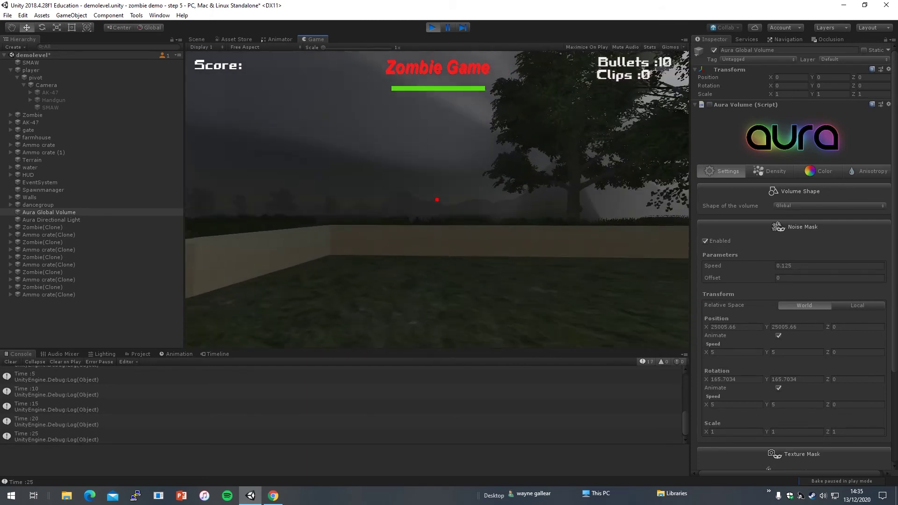
Step: Play-test the level without the Aura volume, collecting the SMAW, the AK-47 and an ammo crate near the wall
key("Escape")
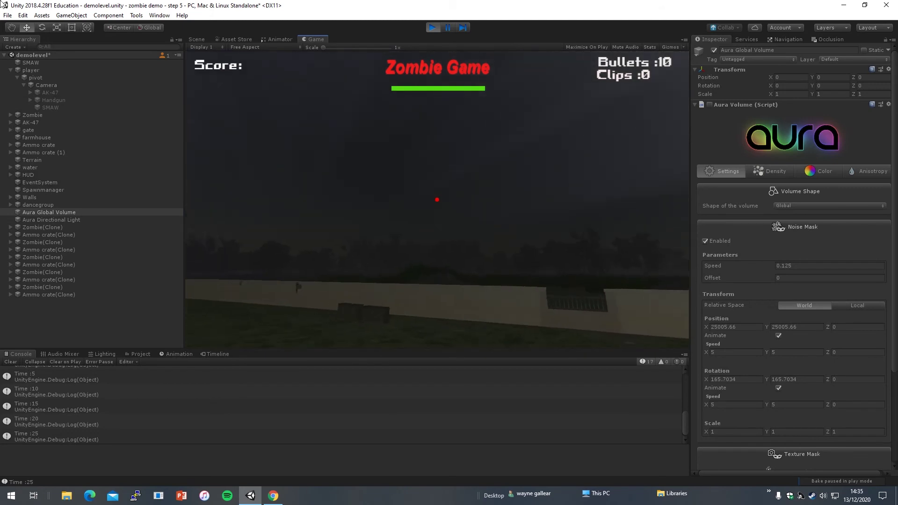
key("w")
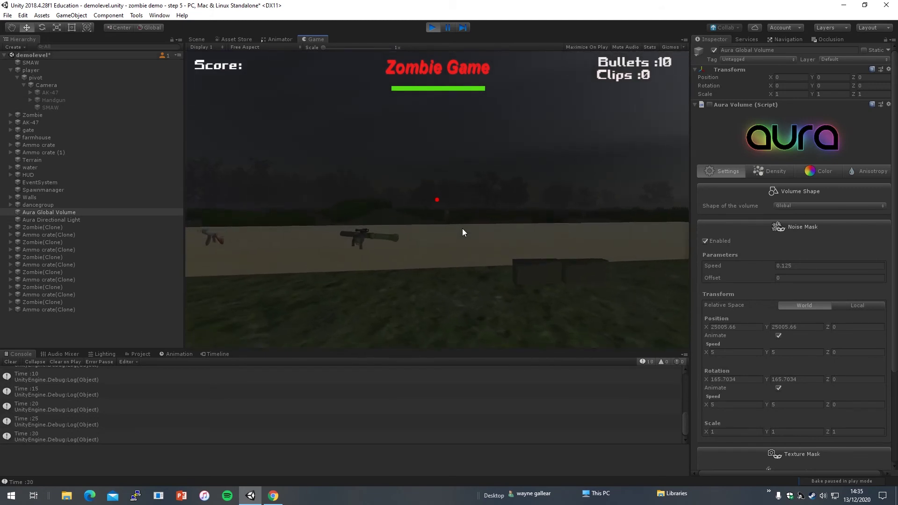
key("w")
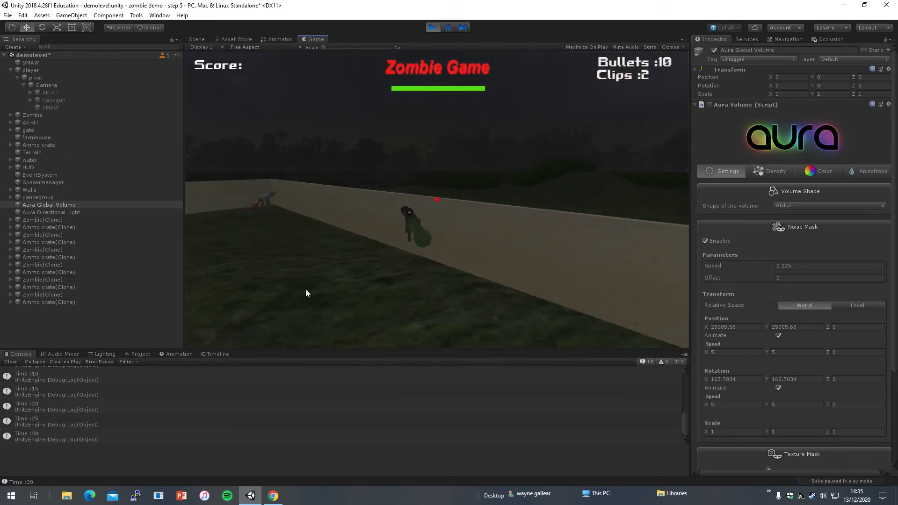
key("w")
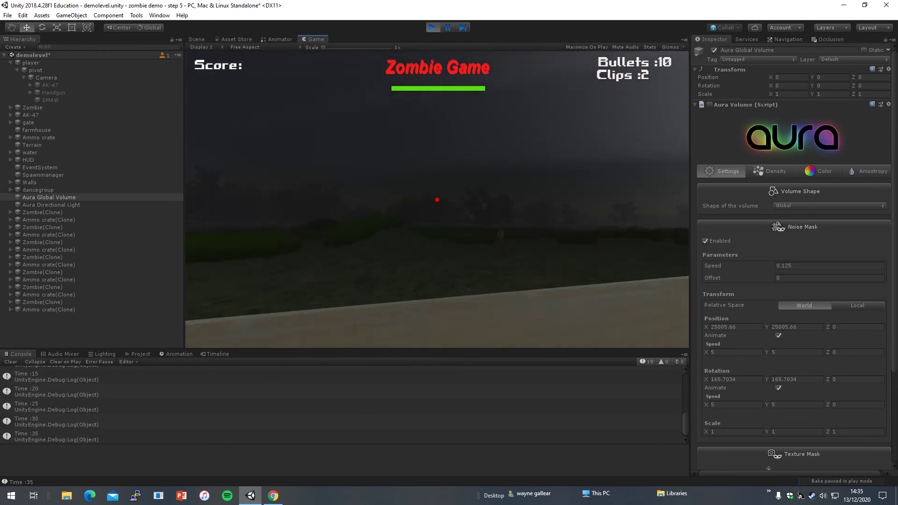
key("w")
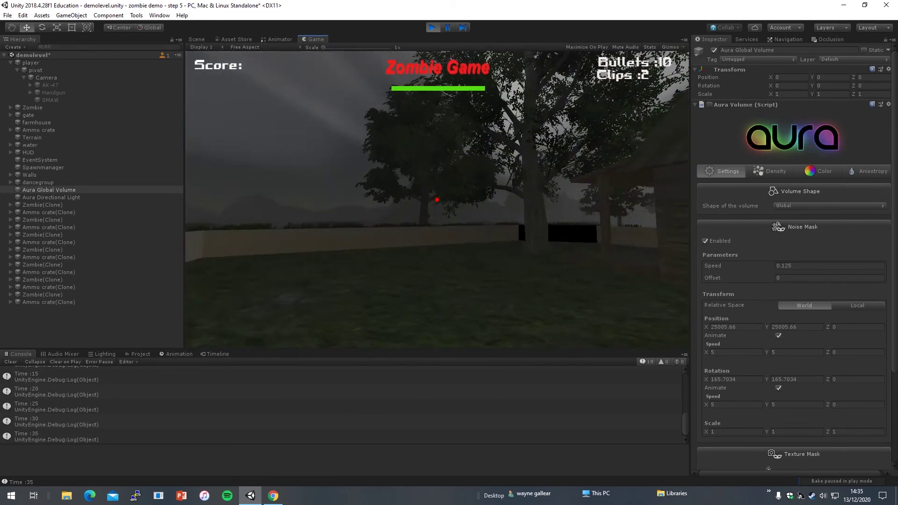
key("w")
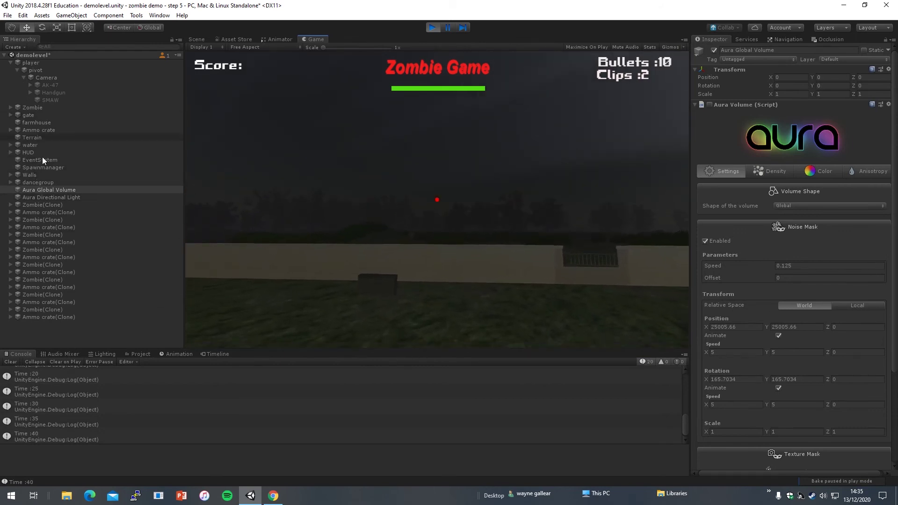
Step: Try shifting the Override Color hue in the Aura Directional Light's Aura Light script during play
left_click(39, 199)
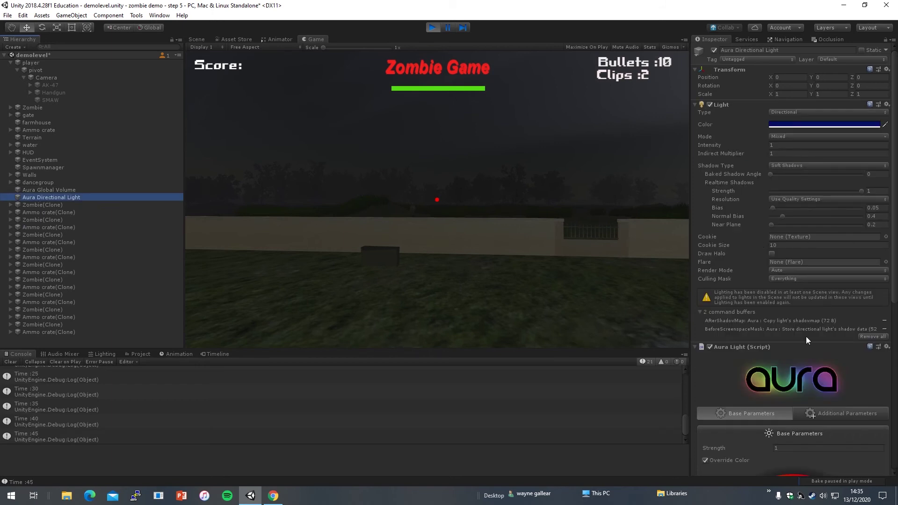
scroll(806, 346, "down", 3)
scroll(807, 356, "down", 5)
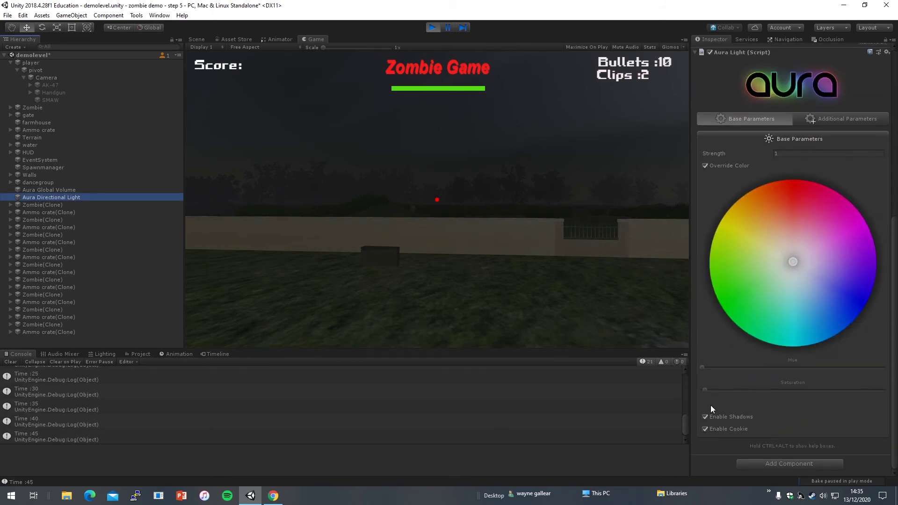
left_click(701, 367)
left_click_drag(721, 369, 846, 367)
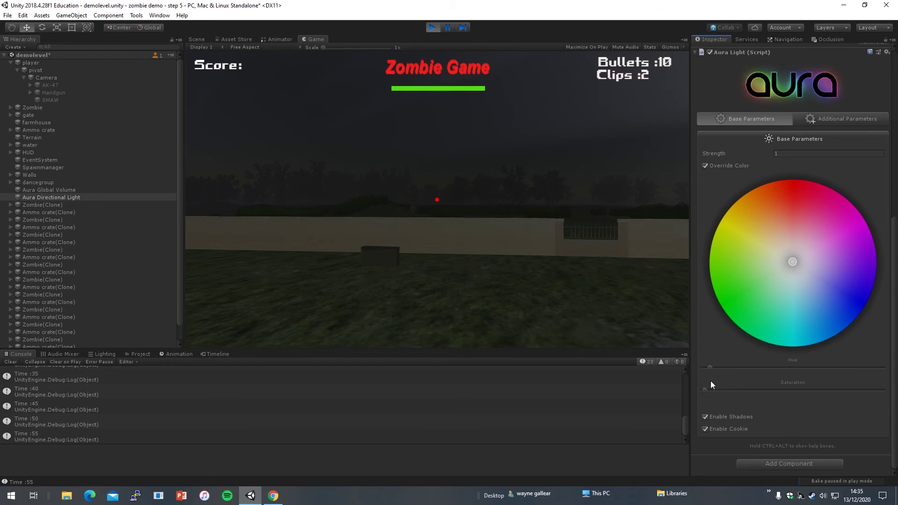
Step: Review the Aura Light script's Additional Parameters and the directional light's Light settings
left_click(838, 117)
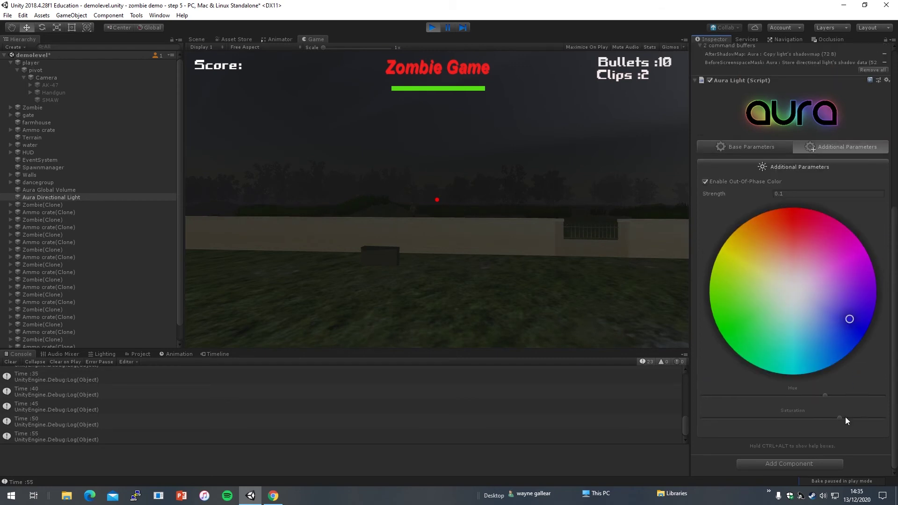
scroll(792, 121, "up", 3)
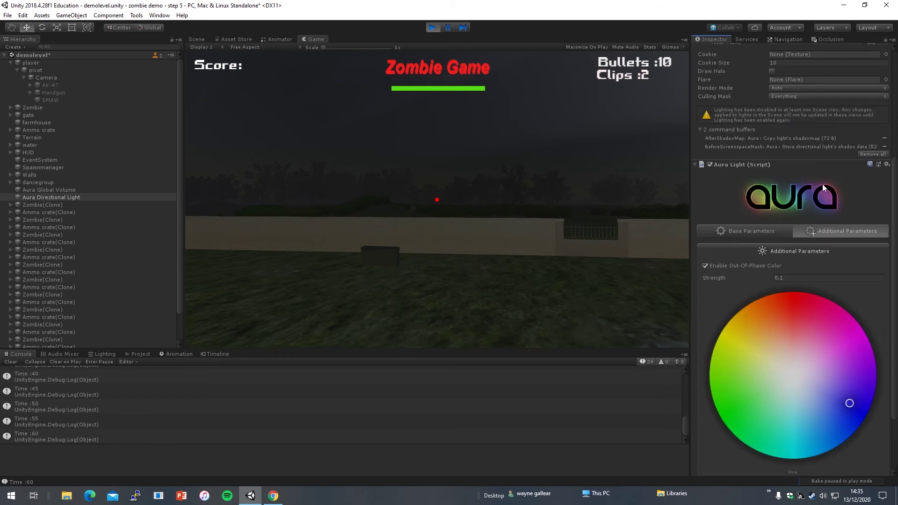
scroll(801, 176, "up", 7)
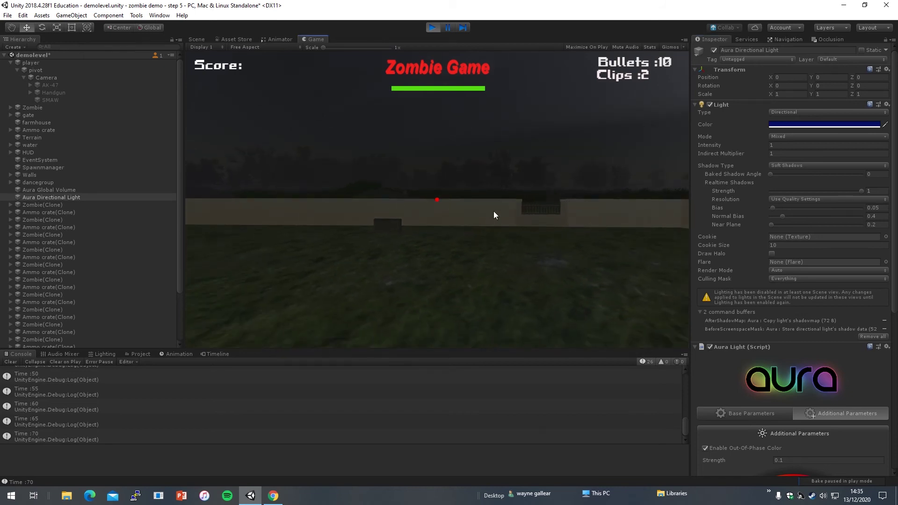
Step: Walk towards the wall and back to check the lighting, select the player's Camera, and stop the game
key("w")
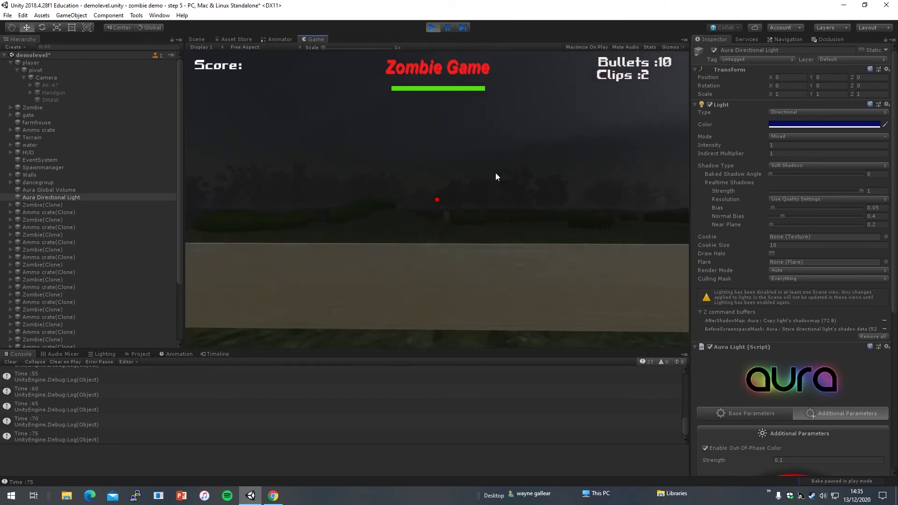
key("s")
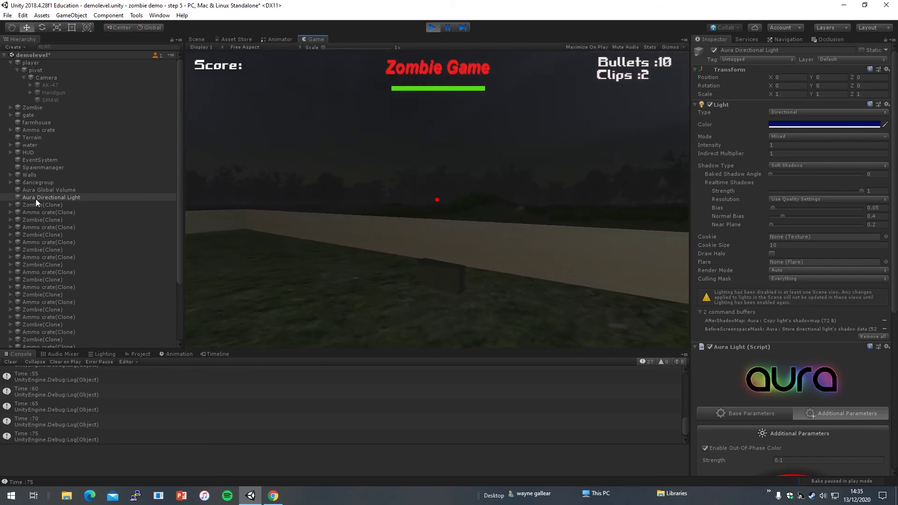
left_click(46, 78)
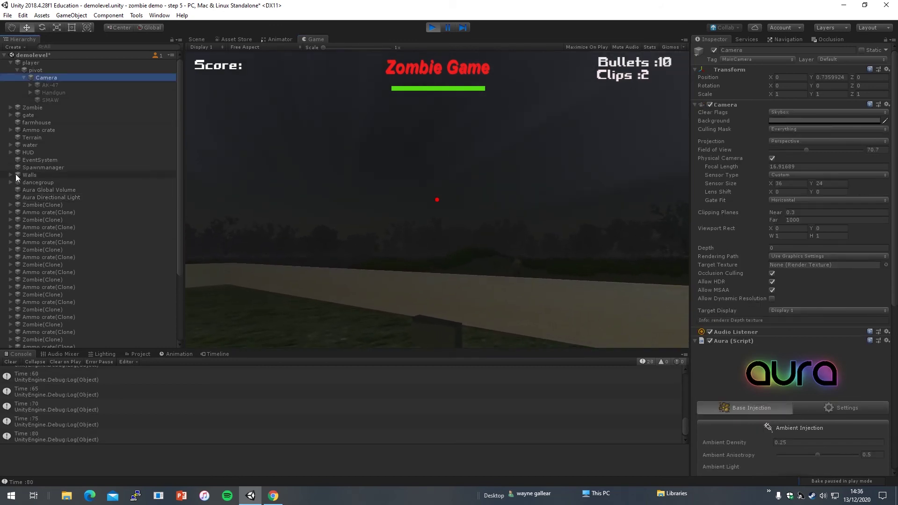
left_click(429, 28)
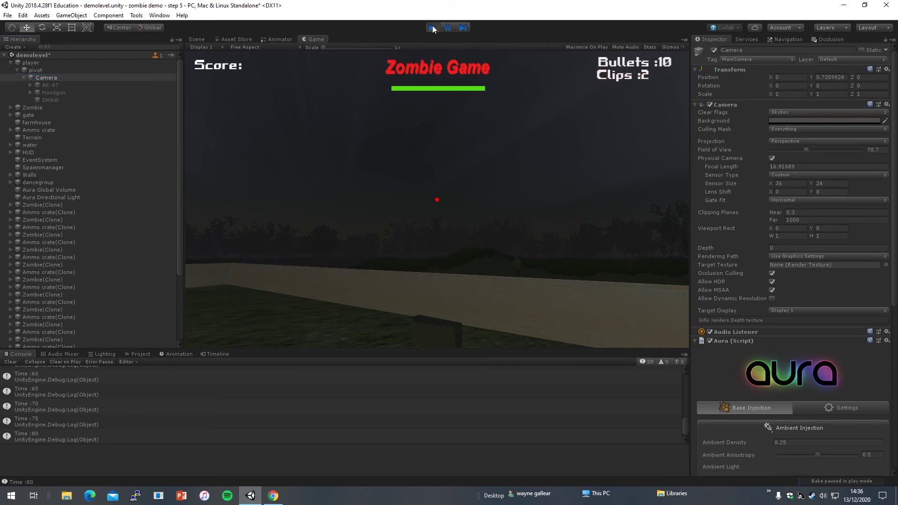
Step: Save the demolevel scene
right_click_drag(557, 229, 480, 174)
key("s")
key("w")
left_click(7, 15)
left_click(35, 51)
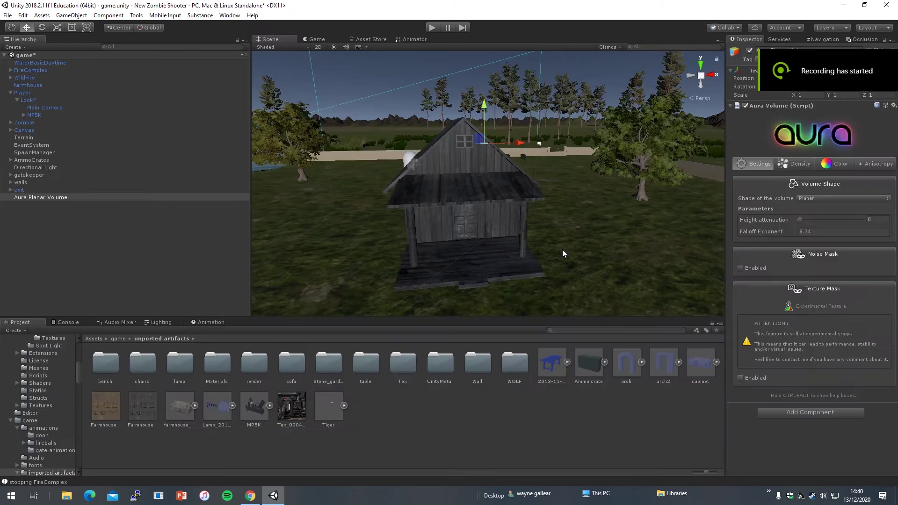
Step: Play-test the New Zombie Shooter scene, walking through the green Aura fog around the wall, gate and ammo crates
key("w")
right_click_drag(567, 201, 516, 184)
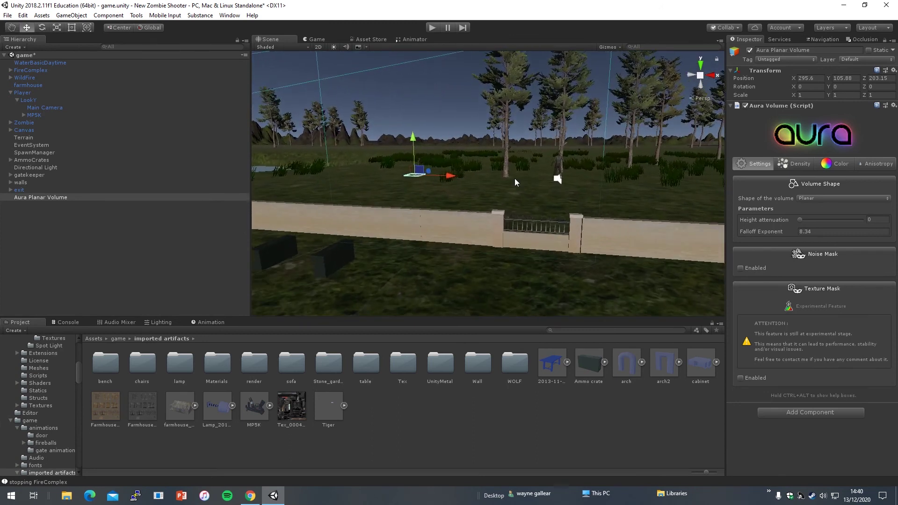
left_click(432, 27)
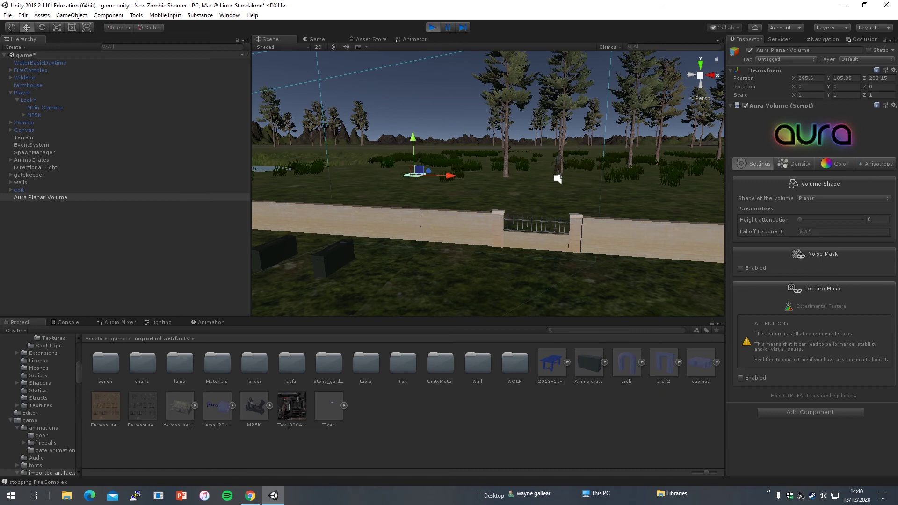
key("w")
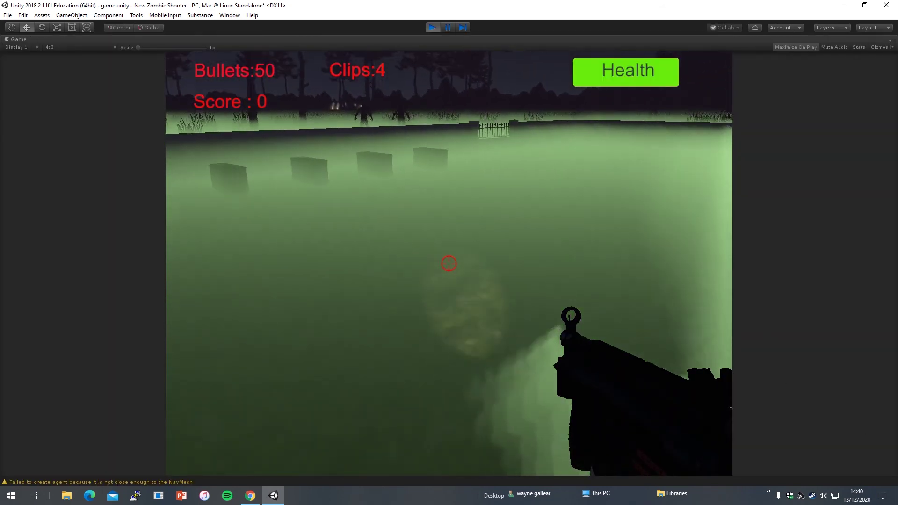
key("w")
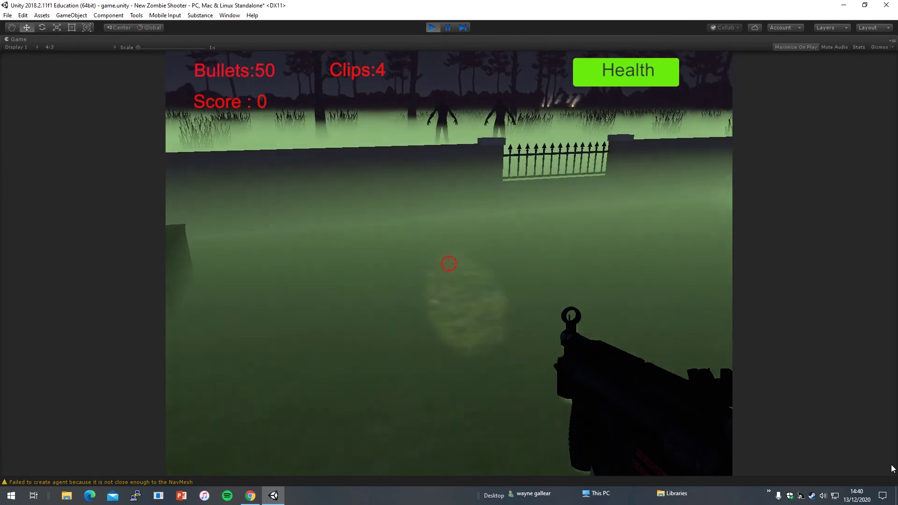
key("w")
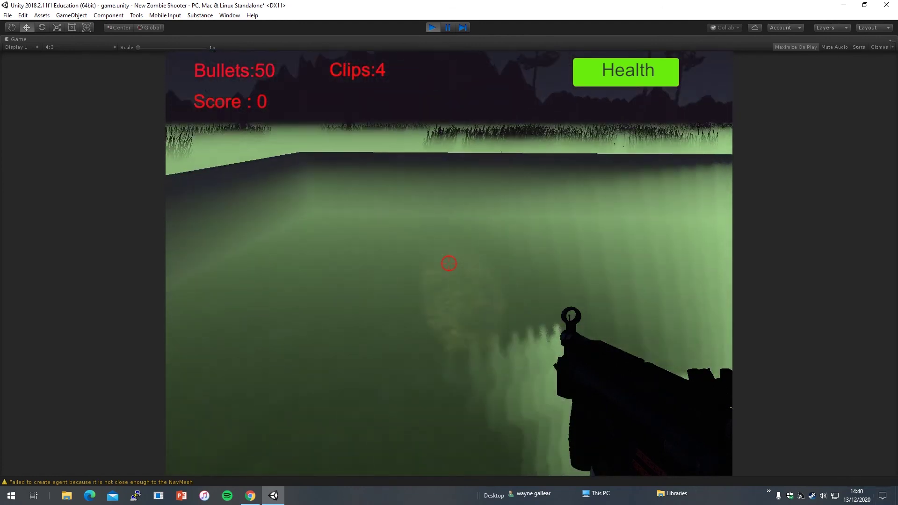
key("w")
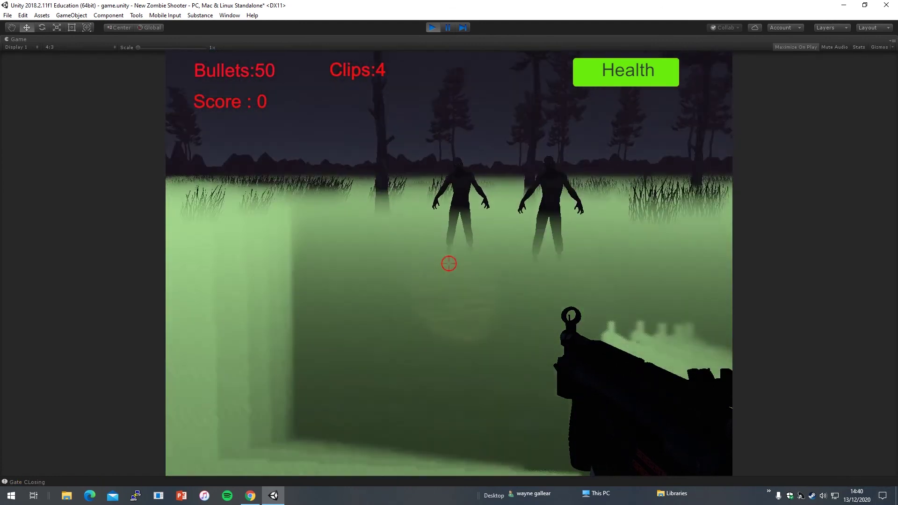
key("w")
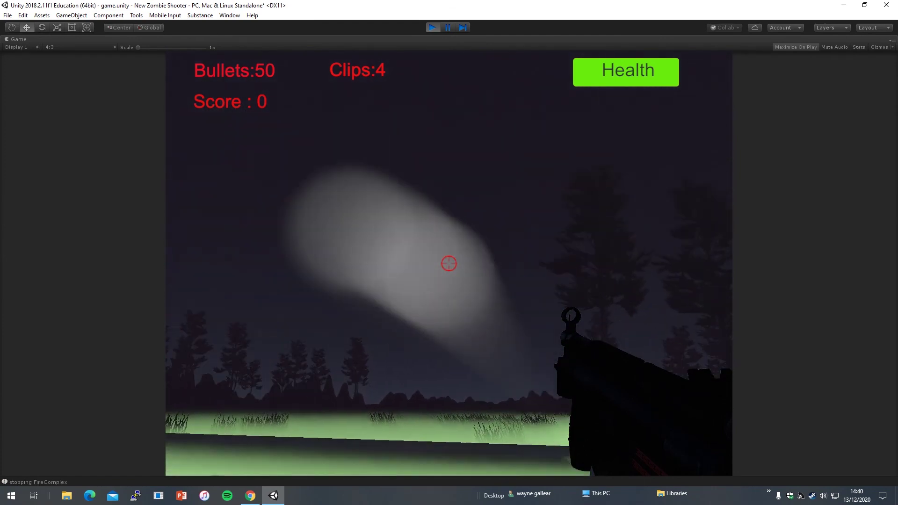
key("w")
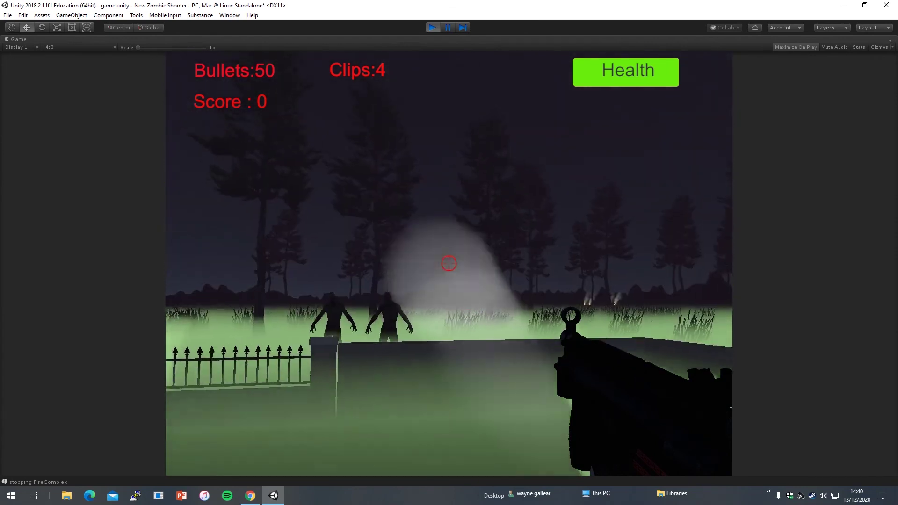
Step: Move around the two zombies near the wall to check the torch beam in the fog, and stop the game
key("space")
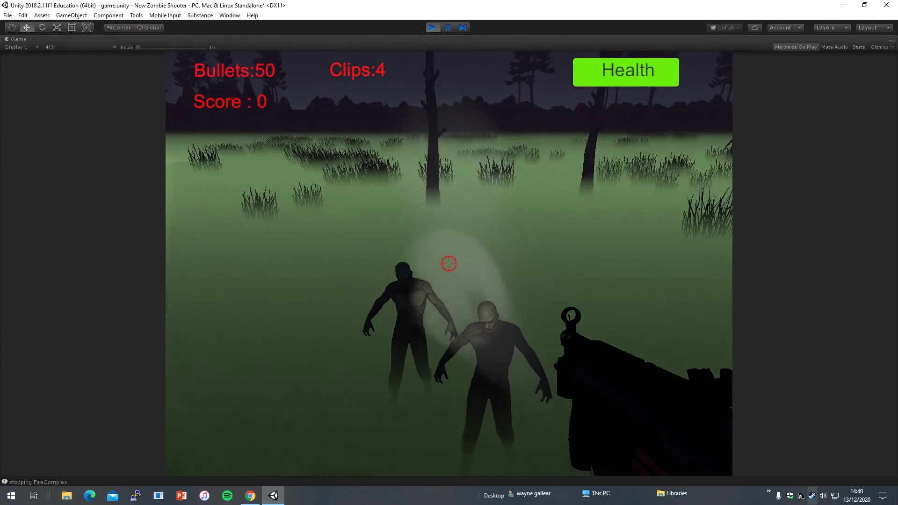
key("w")
key("s")
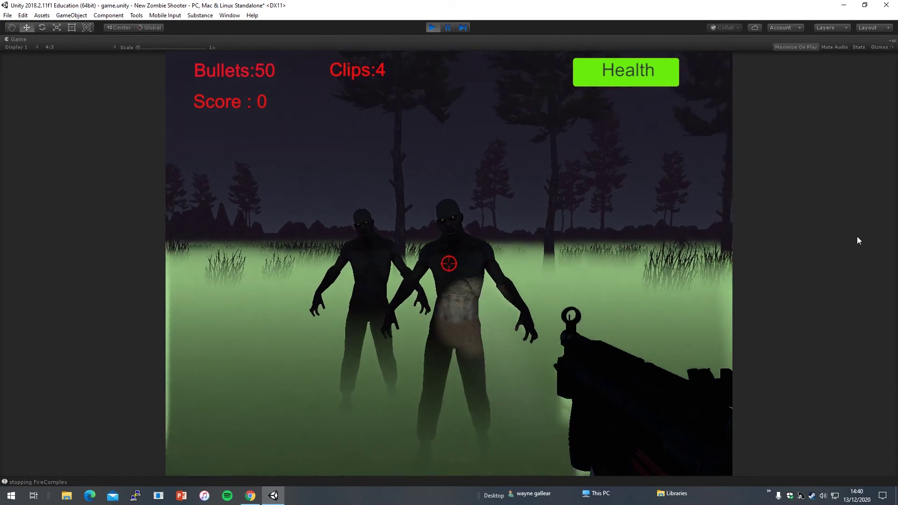
key("d")
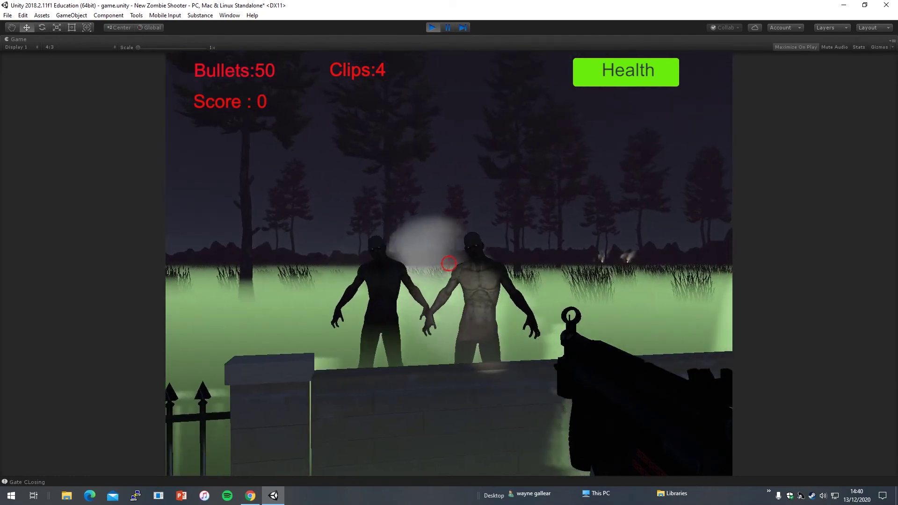
key("d")
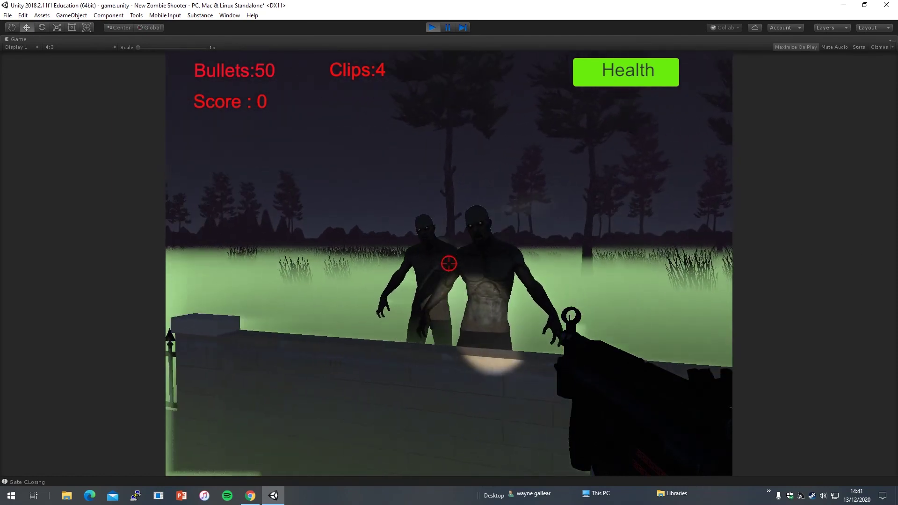
key("d")
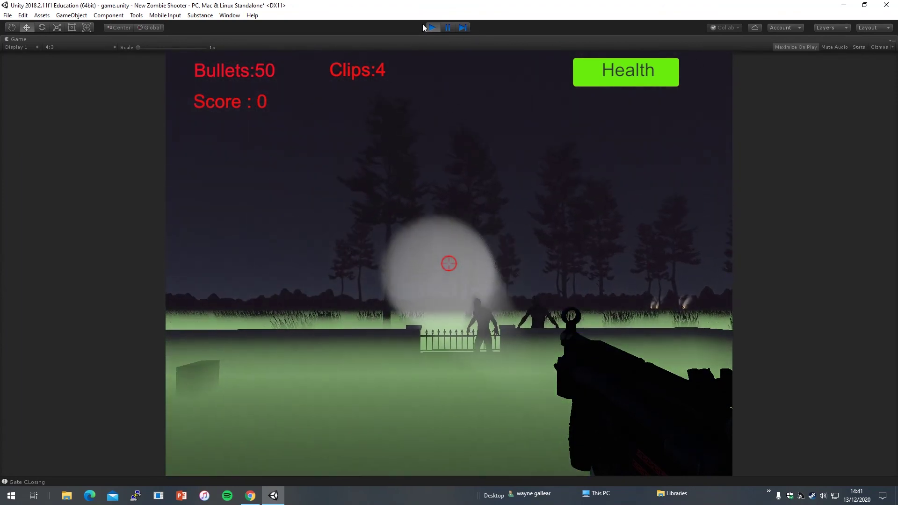
left_click(429, 24)
Step: Select the Aura Planar Volume and examine its placement in the scene around the wall, gate and ammo crates
left_click(30, 196)
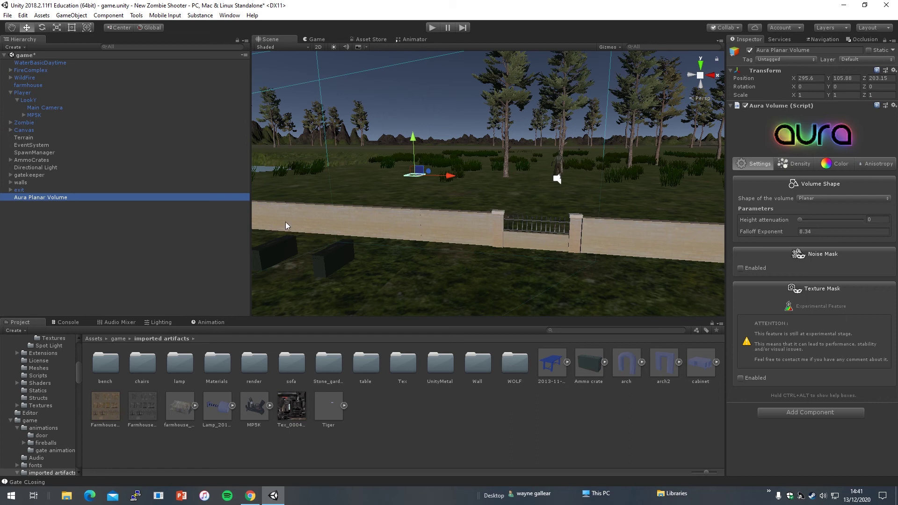
right_click_drag(482, 166, 513, 191)
mouse_move(445, 176)
right_mouse_down()
mouse_move(448, 127)
mouse_move(441, 174)
right_mouse_up()
key("w")
key("s")
key("w")
key("s")
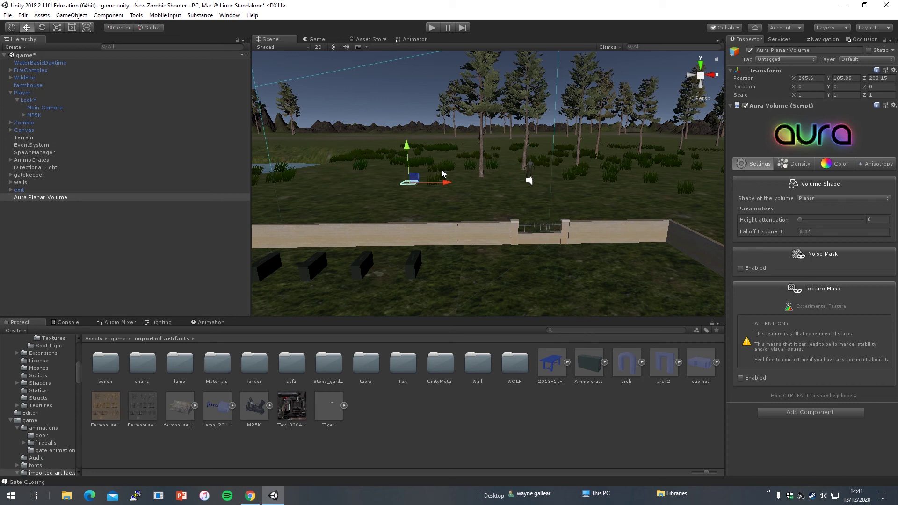
right_click_drag(551, 244, 514, 247)
key("w")
key("d")
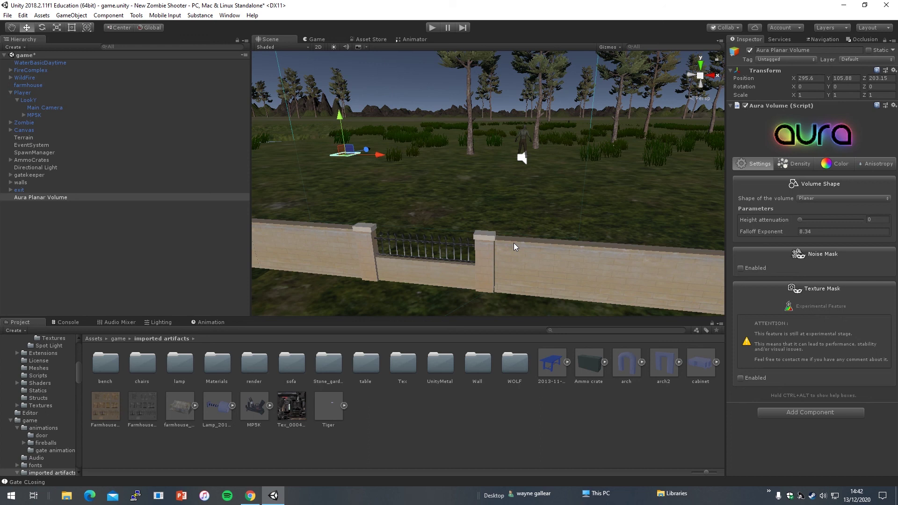
right_click_drag(513, 243, 626, 155)
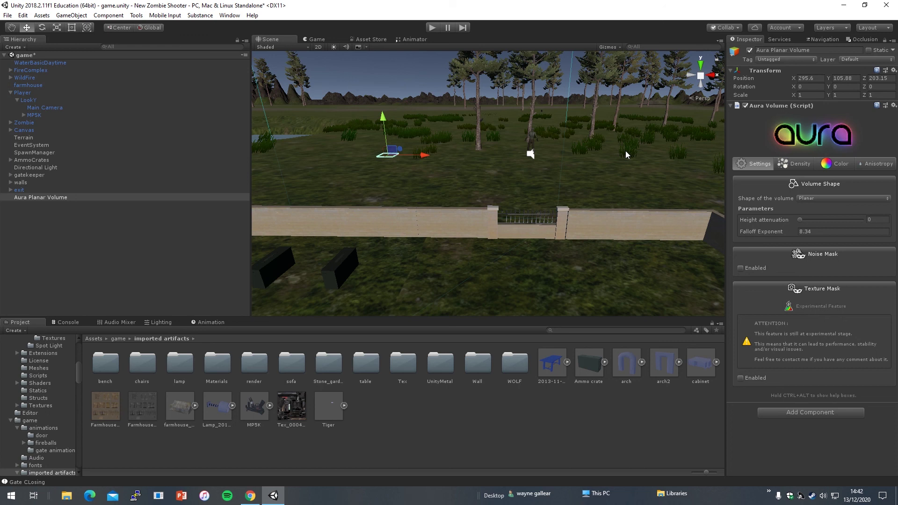
key("s")
right_click_drag(613, 170, 613, 171)
key("w")
key("a")
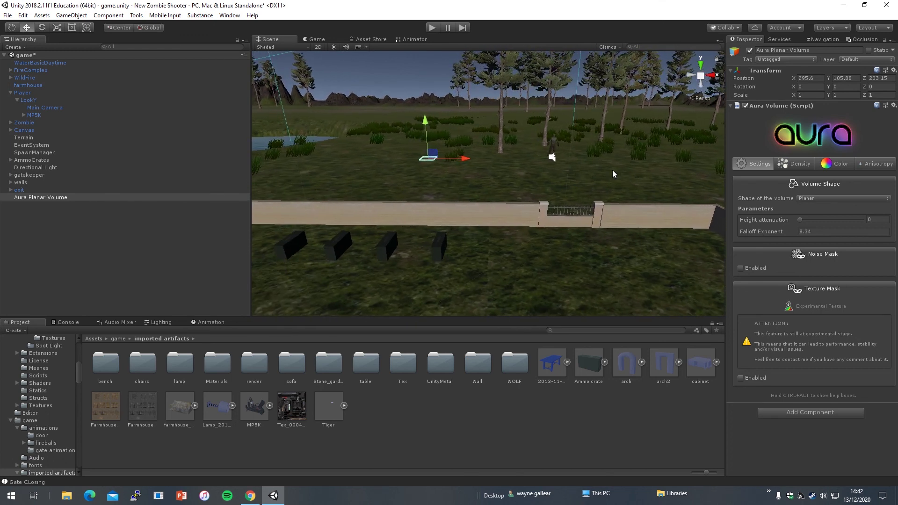